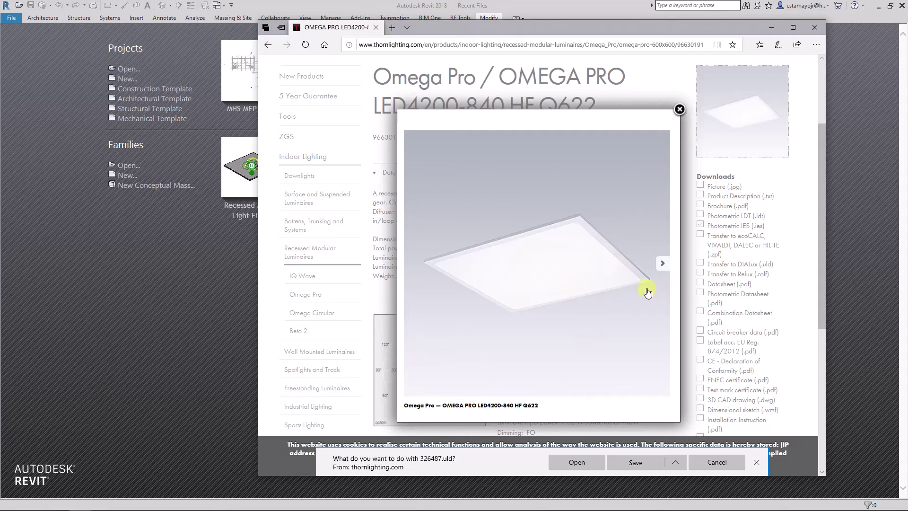
Step: Examine the Omega Pro luminaire's dimensions and technical data on the Thorn Lighting product page and return to Revit
left_click(680, 110)
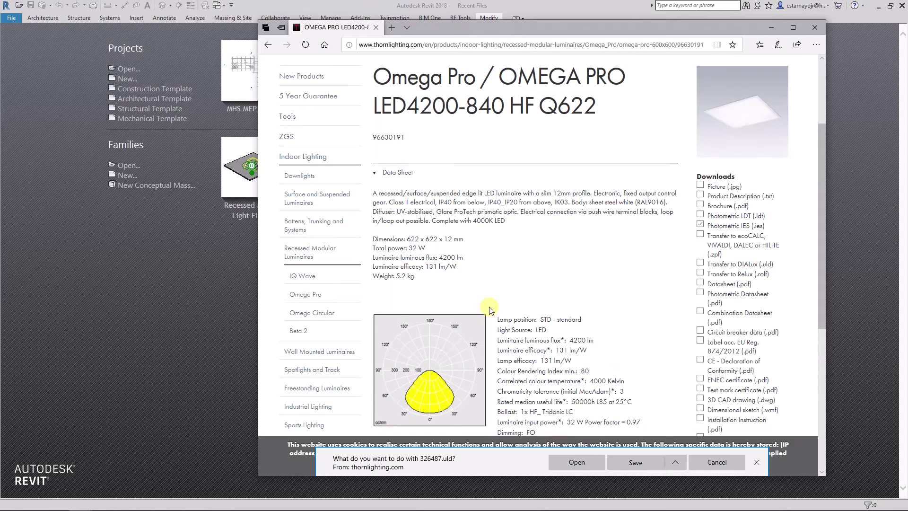
left_click_drag(403, 240, 457, 240)
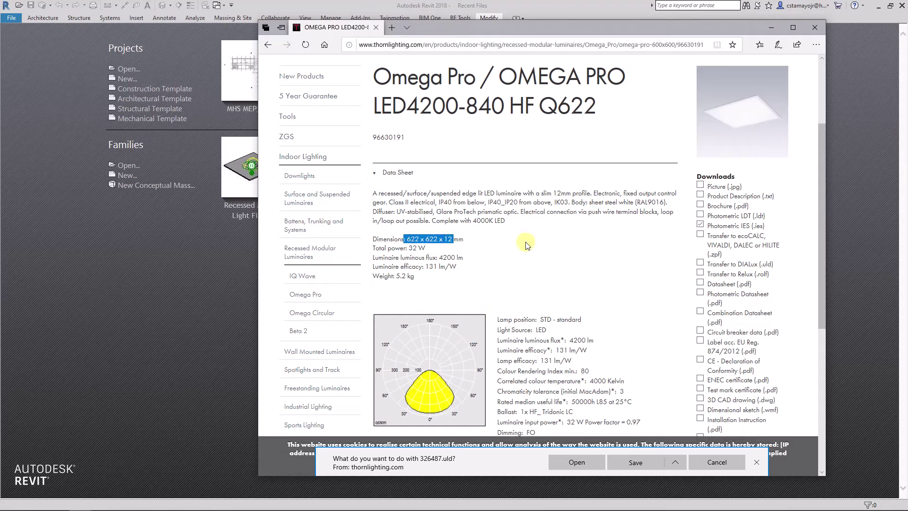
scroll(535, 258, "down", 3)
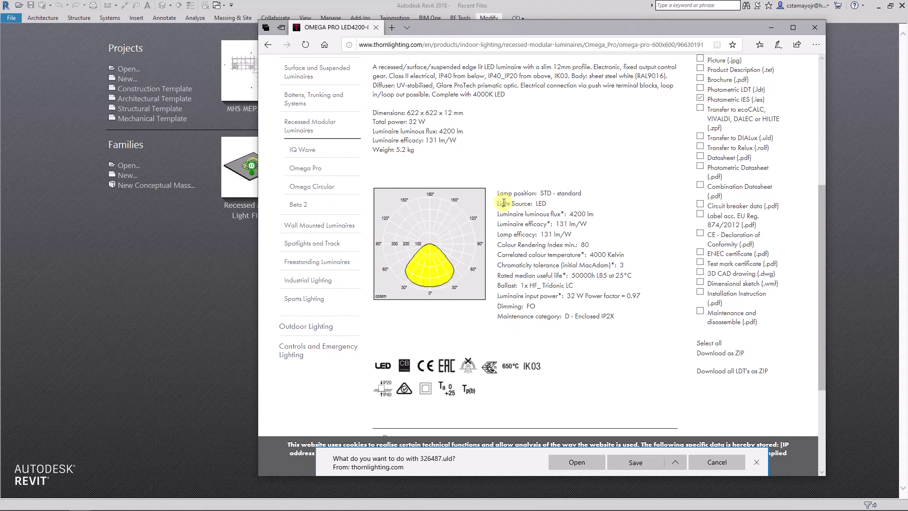
left_click_drag(500, 198, 599, 320)
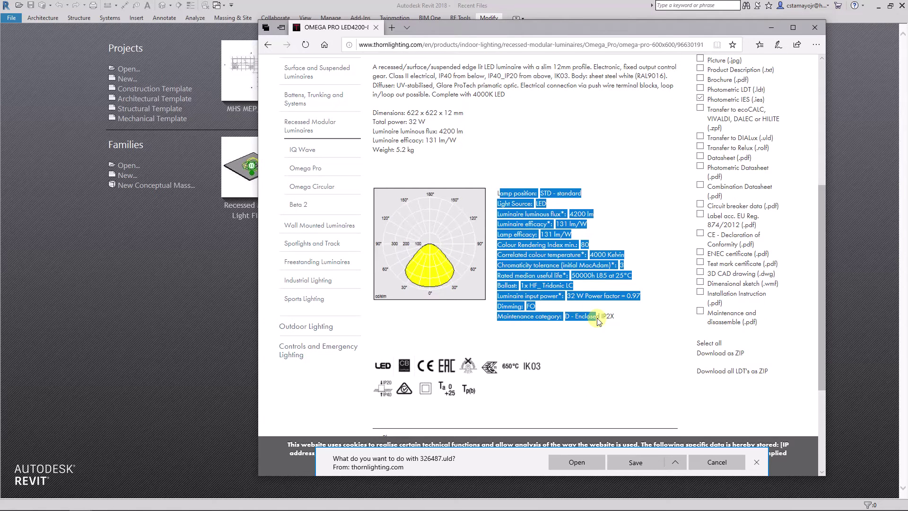
left_click(597, 344)
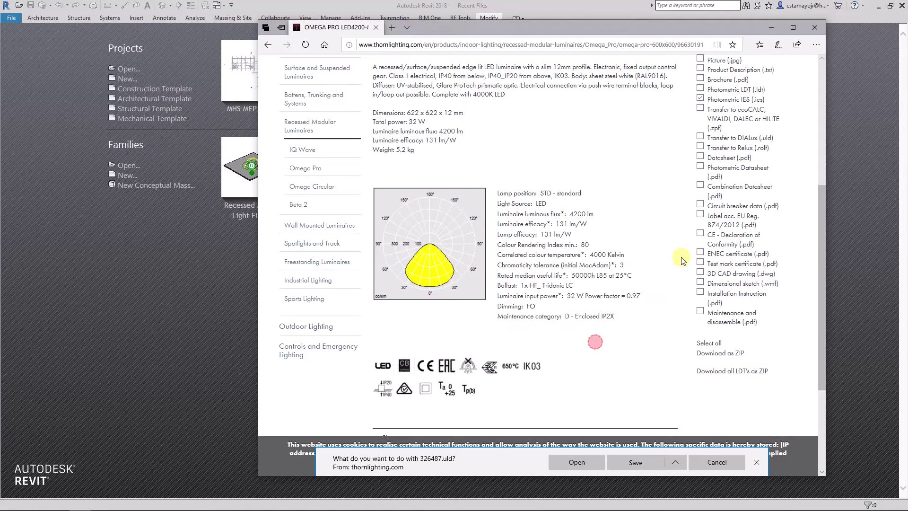
left_click(773, 28)
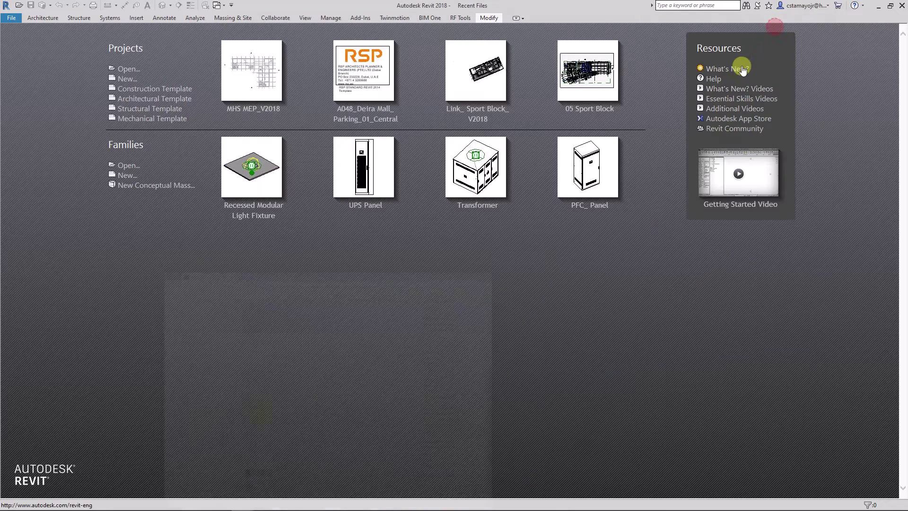
Step: Create a new family from the template 00_Custom Metric Generic Model face based.rft
left_click(11, 19)
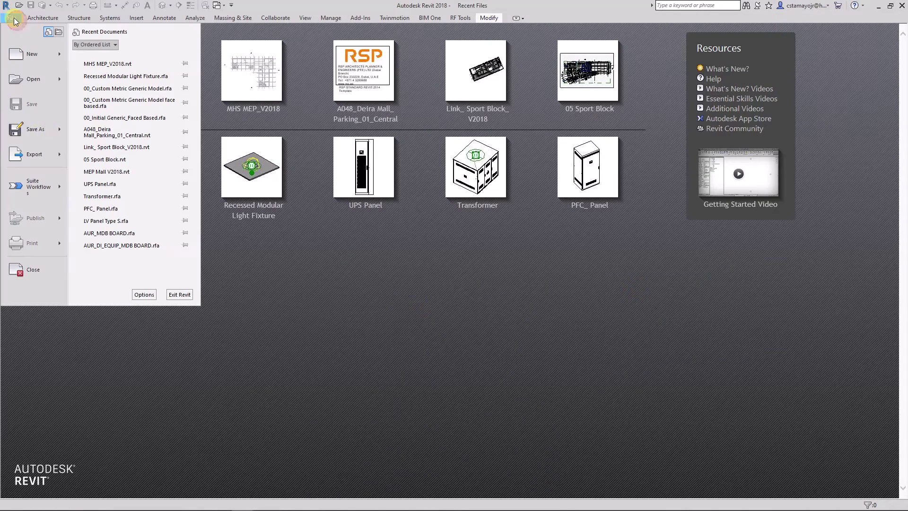
mouse_move(45, 56)
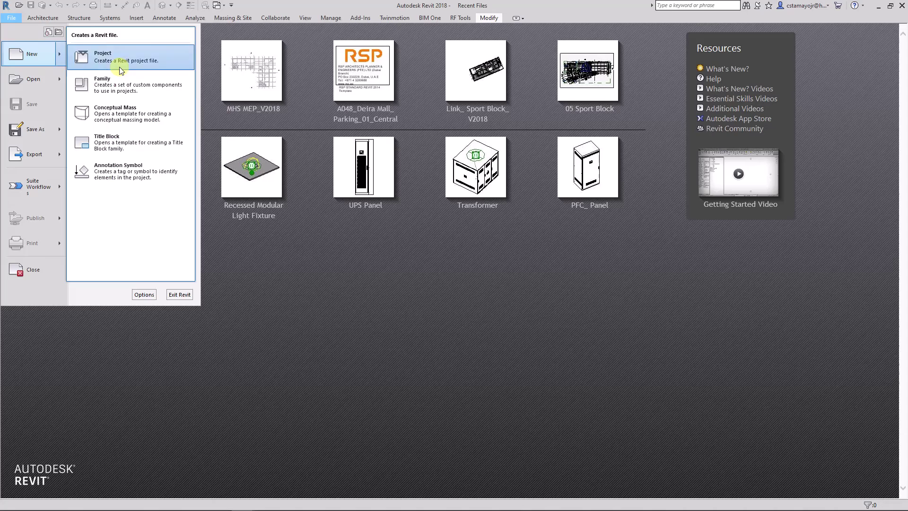
left_click(116, 92)
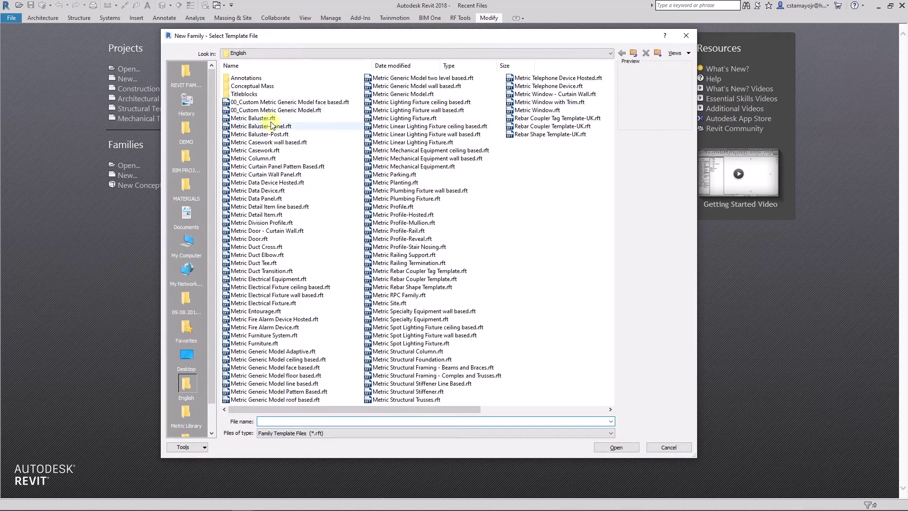
left_click(284, 102)
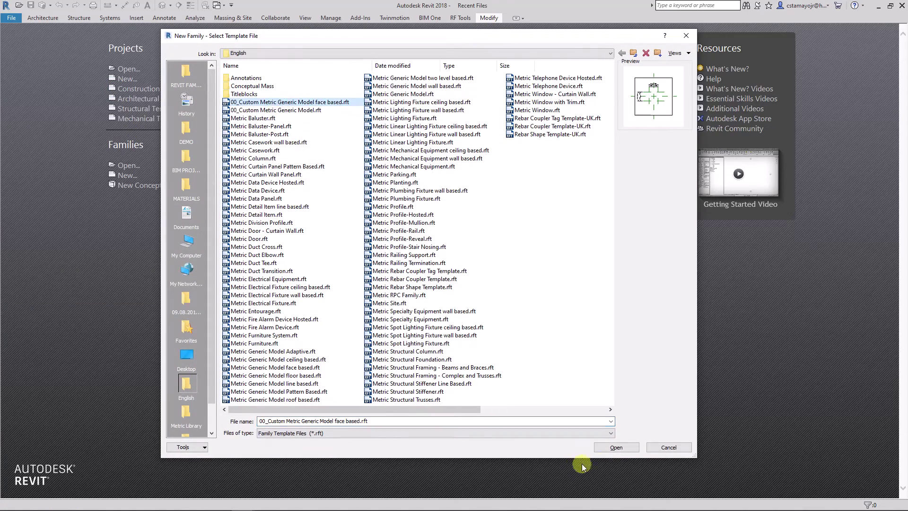
left_click(616, 448)
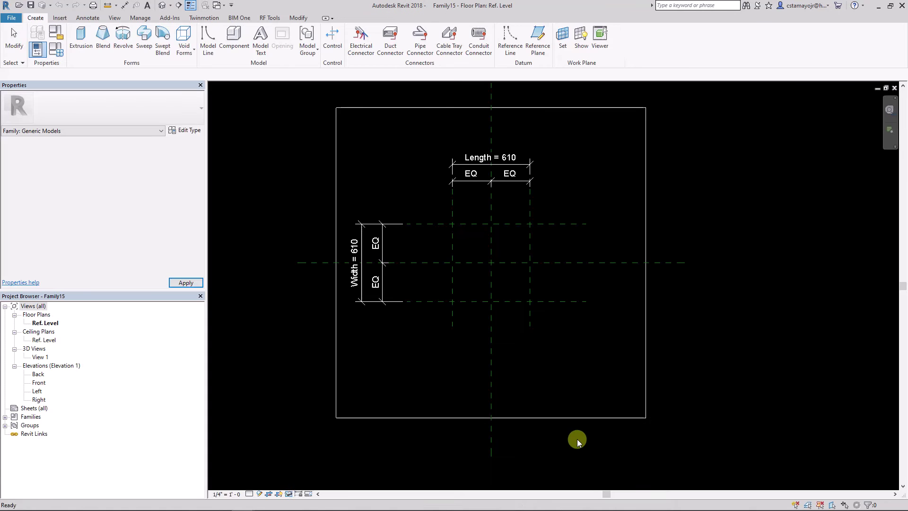
left_click(249, 166)
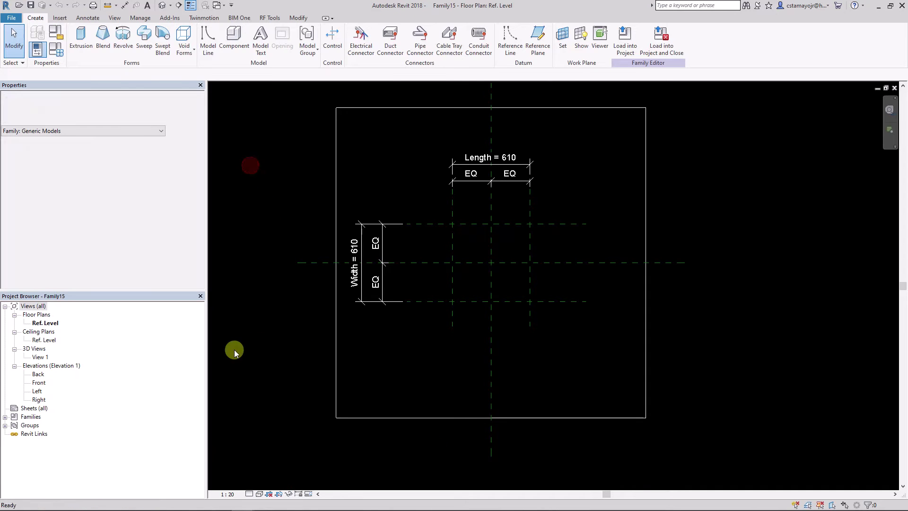
mouse_move(223, 509)
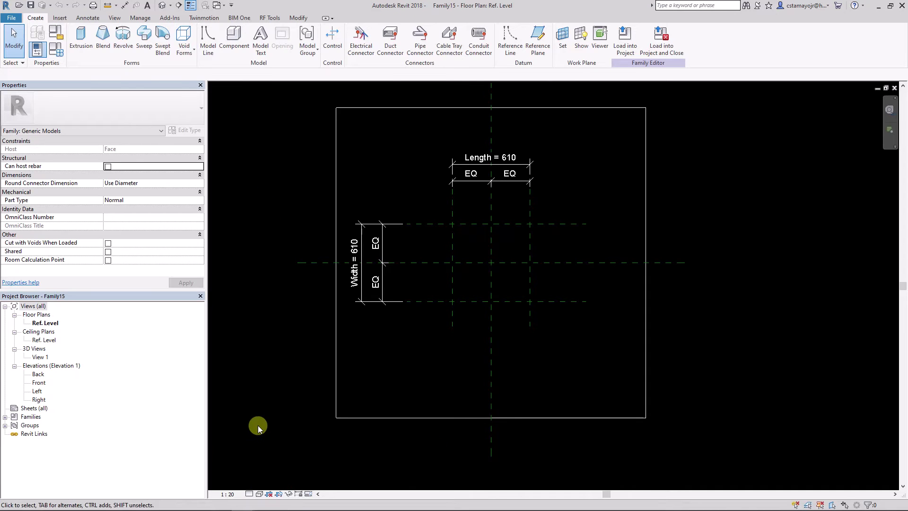
Step: Save the family as Modular Lighting Fixture.rfa in the REVIT FAMILIES folder, replacing the existing file
left_click(31, 6)
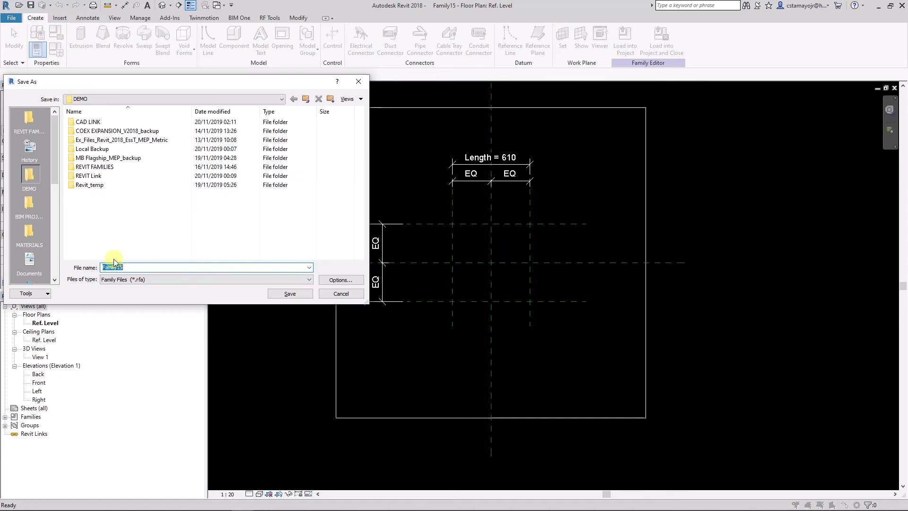
double_click(113, 168)
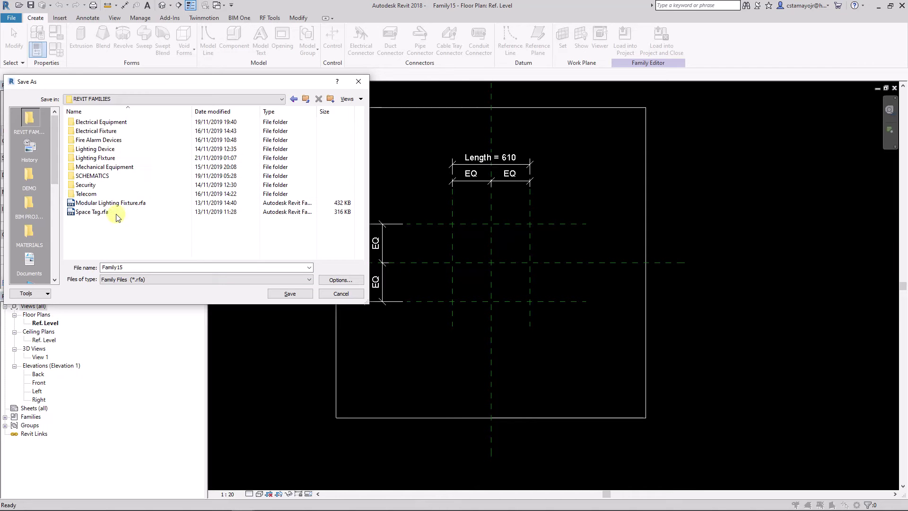
left_click(127, 205)
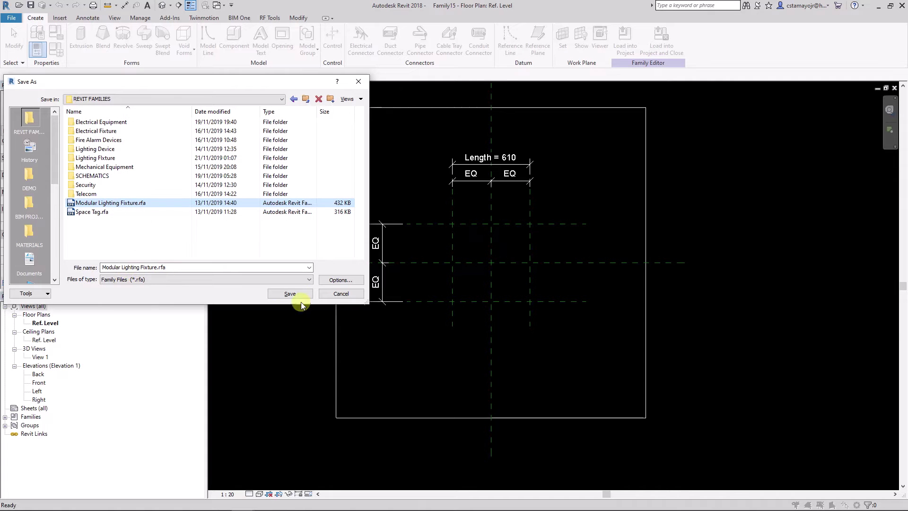
left_click(325, 281)
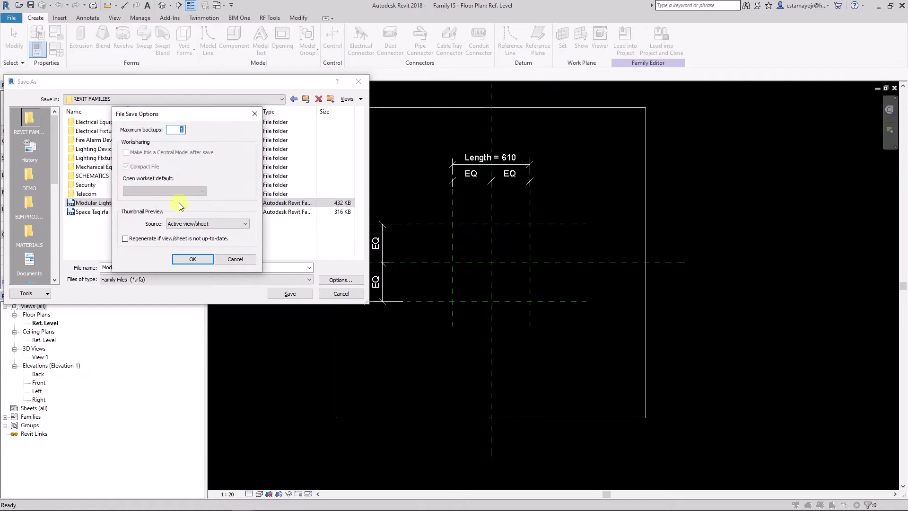
left_click(179, 258)
left_click(353, 280)
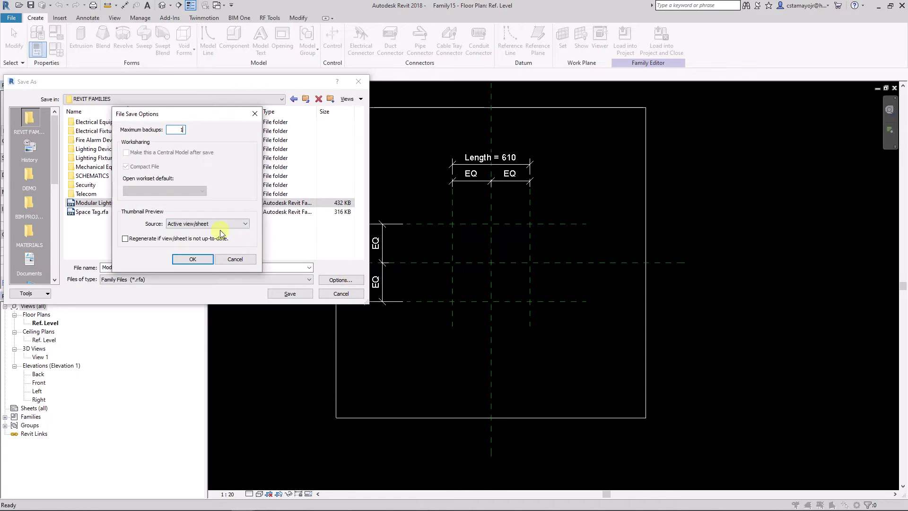
left_click(191, 259)
left_click(290, 294)
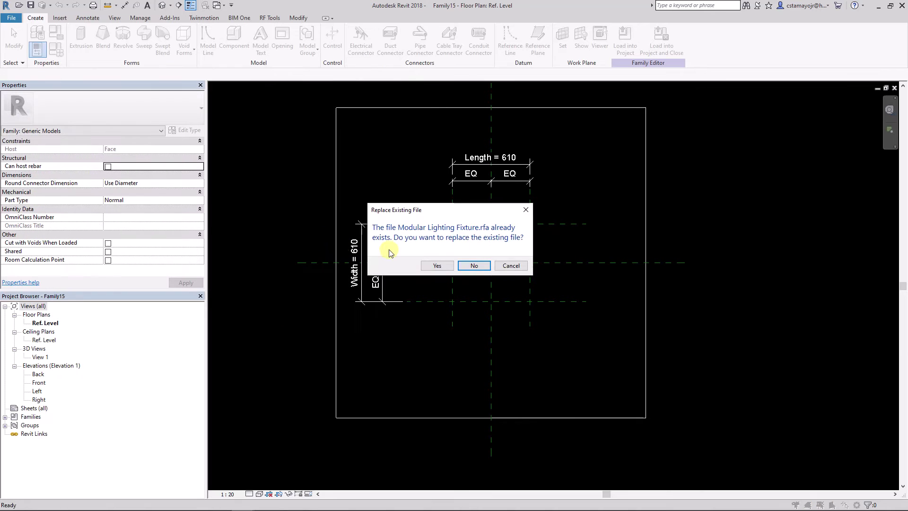
left_click(428, 264)
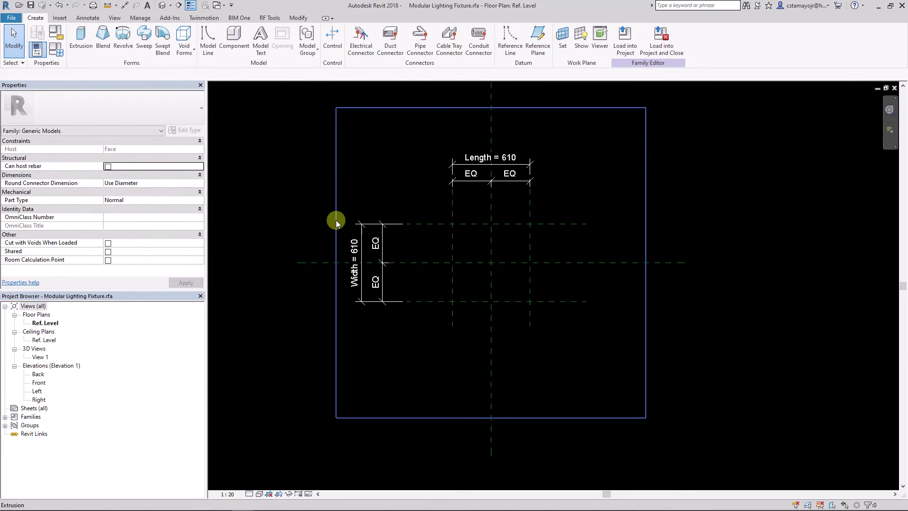
Step: Set the scale of the Ref. Level floor plan to 1:10
left_click(242, 494)
left_click(253, 404)
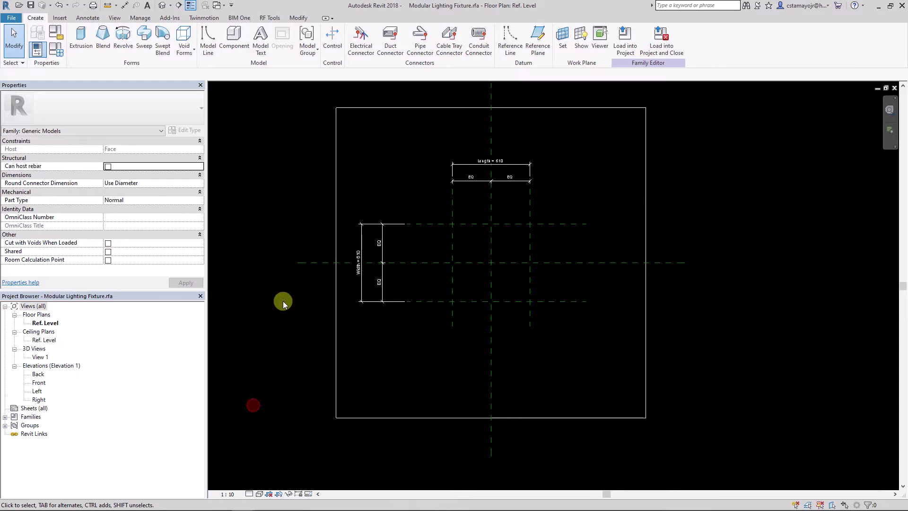
scroll(610, 199, "up", 3)
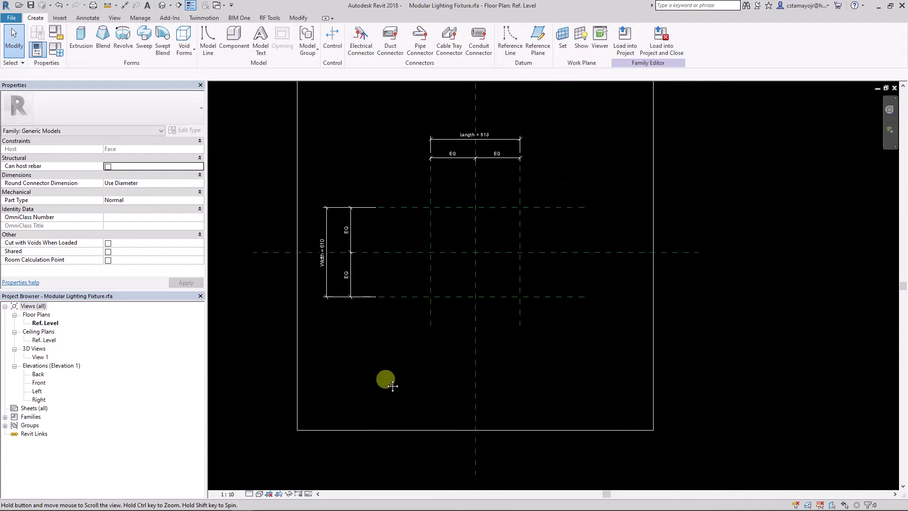
scroll(390, 382, "up", 1)
mouse_move(379, 376)
middle_mouse_down()
mouse_move(371, 377)
mouse_move(378, 421)
middle_mouse_up()
Step: Start an extrusion and sketch a 610 x 610 mm rectangle snapped to the length and width reference planes
left_click(80, 38)
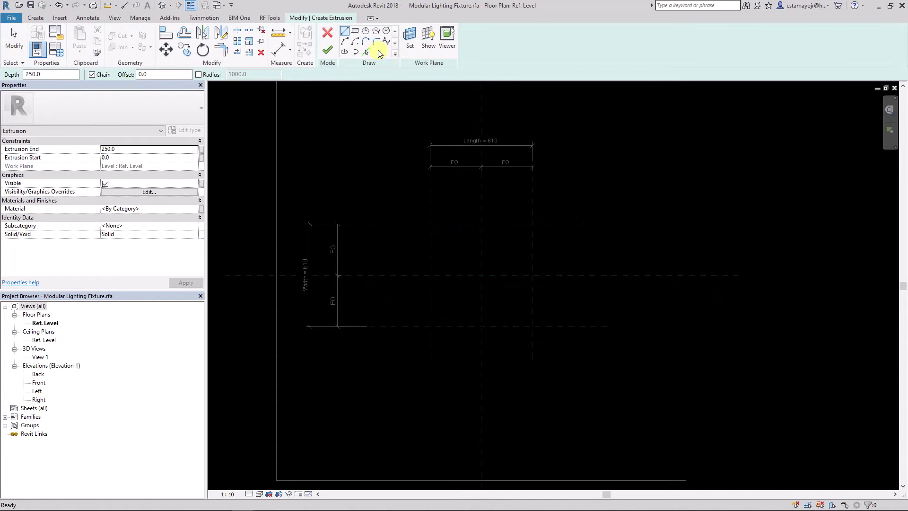
left_click(356, 33)
left_click(430, 327)
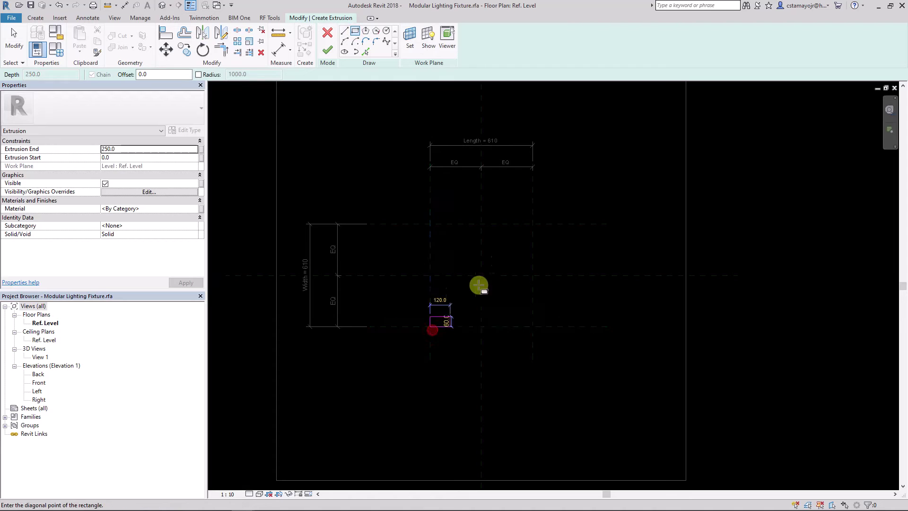
left_click(533, 224)
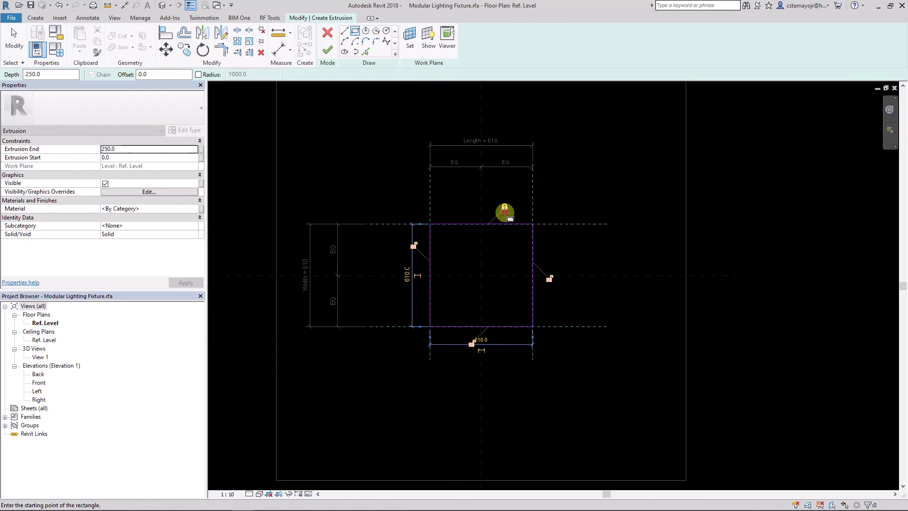
Step: Lock the rectangle's sides to the surrounding reference planes and finish the extrusion
left_click(548, 278)
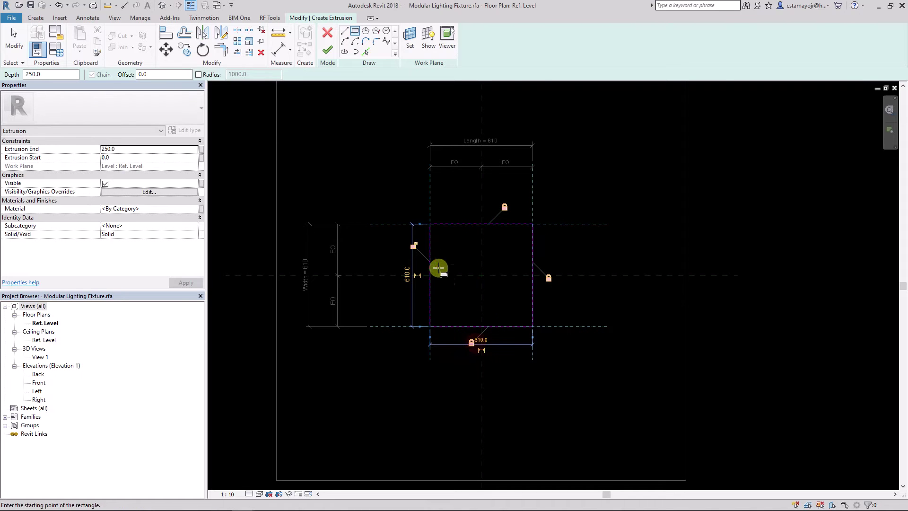
left_click(415, 246)
key("Escape")
key("Escape")
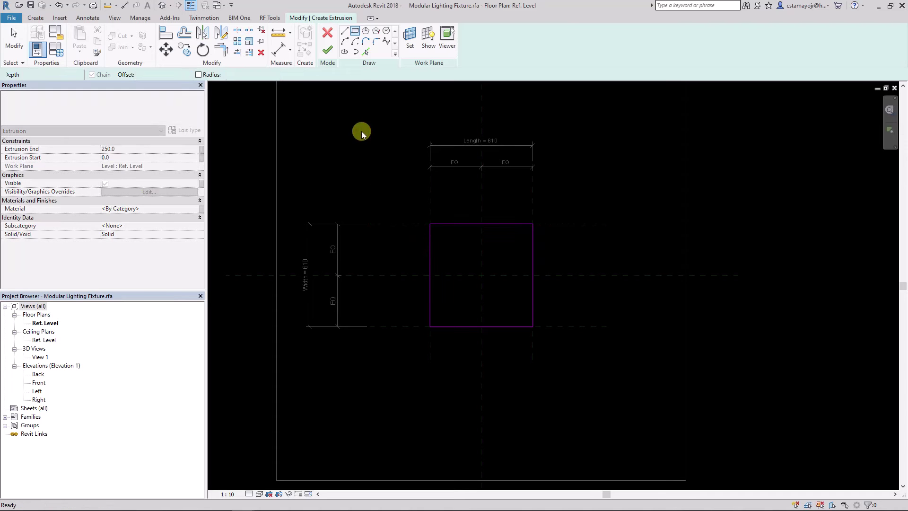
left_click(328, 49)
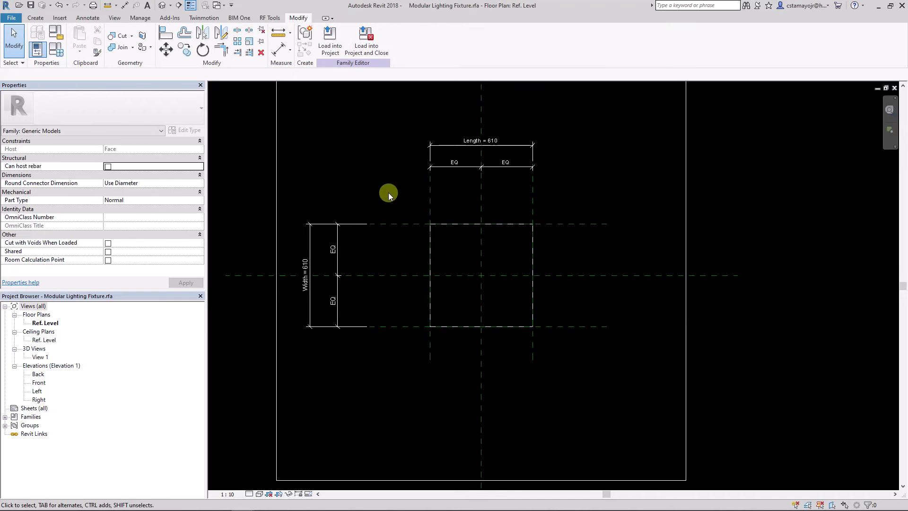
Step: Pull the extrusion's edge downward in the Front elevation, and return to the Ref. Level floor plan
scroll(387, 192, "up", 1)
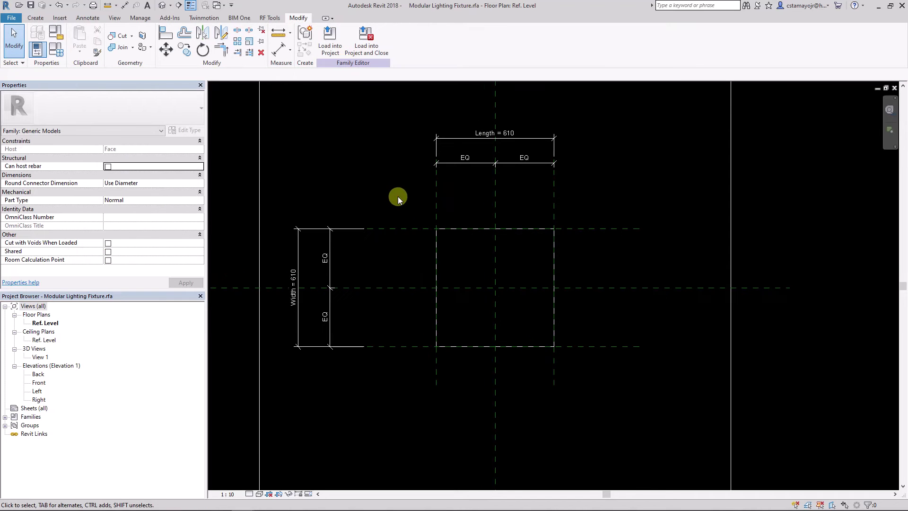
double_click(39, 382)
scroll(632, 407, "up", 2)
left_click(463, 299)
left_click_drag(462, 299, 463, 367)
left_click(433, 395)
left_click(605, 270)
left_click(893, 88)
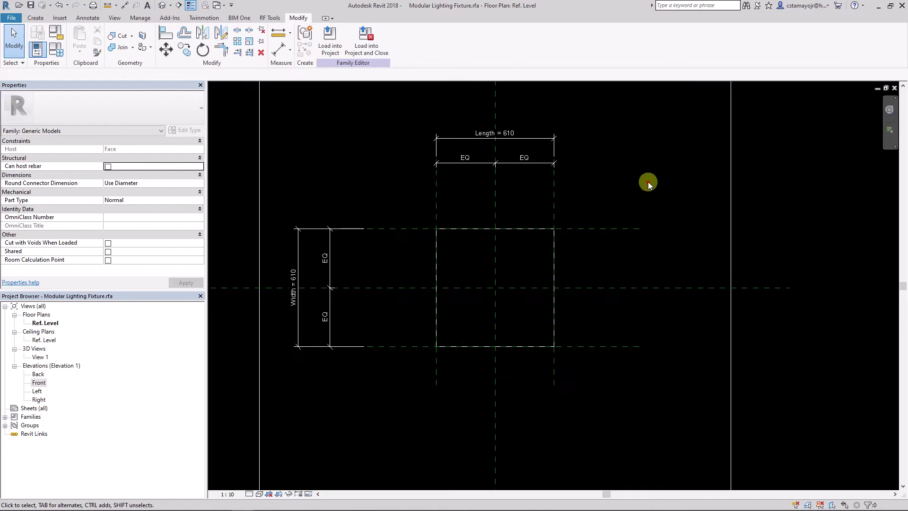
Step: Start a second extrusion and sketch a 610 x 610 mm rectangle over the first extrusion's outline
left_click(43, 19)
left_click(81, 41)
scroll(496, 223, "up", 2)
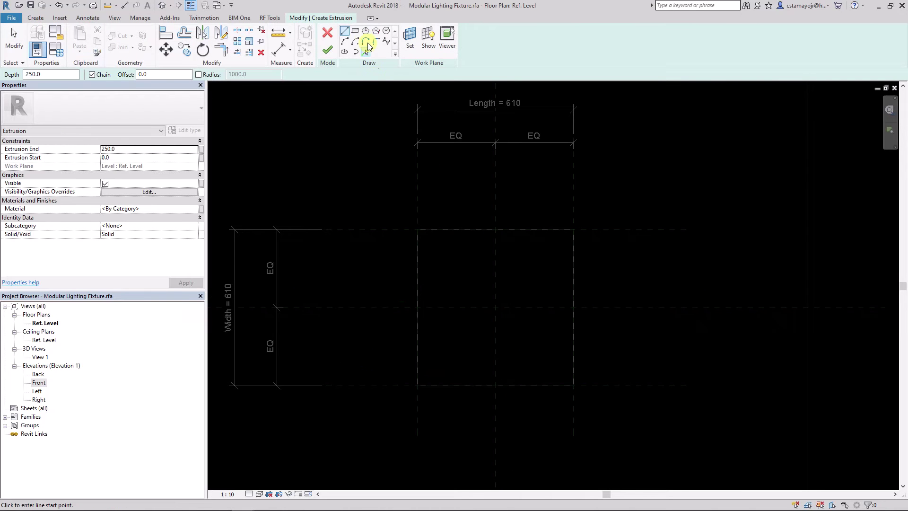
left_click(357, 32)
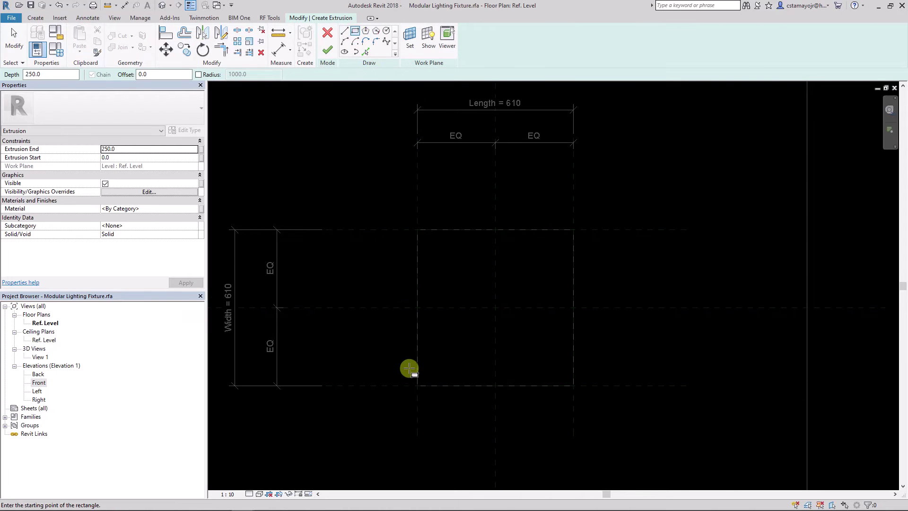
left_click(417, 389)
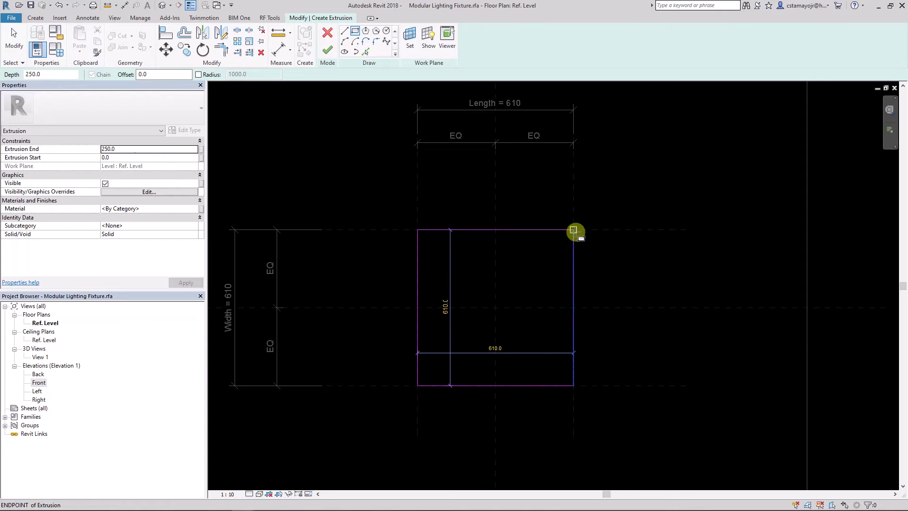
left_click(574, 231)
Step: Lock all four sides of the second extrusion's rectangle to the length and width reference planes
scroll(566, 292, "up", 1)
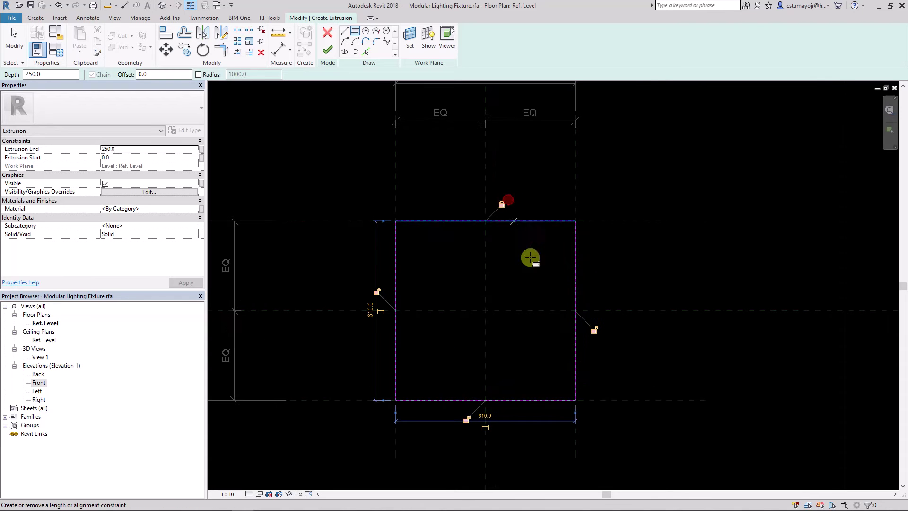
left_click(592, 328)
left_click(377, 292)
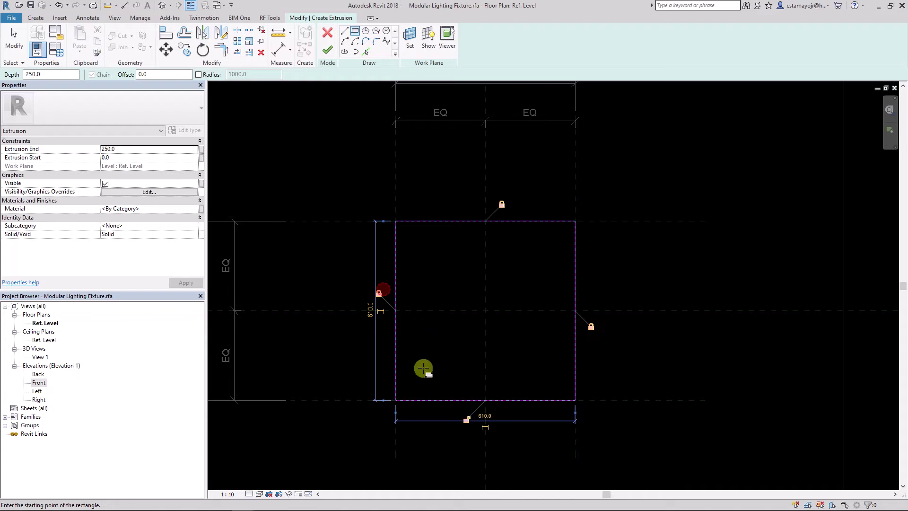
left_click(467, 419)
key("Escape")
key("Escape")
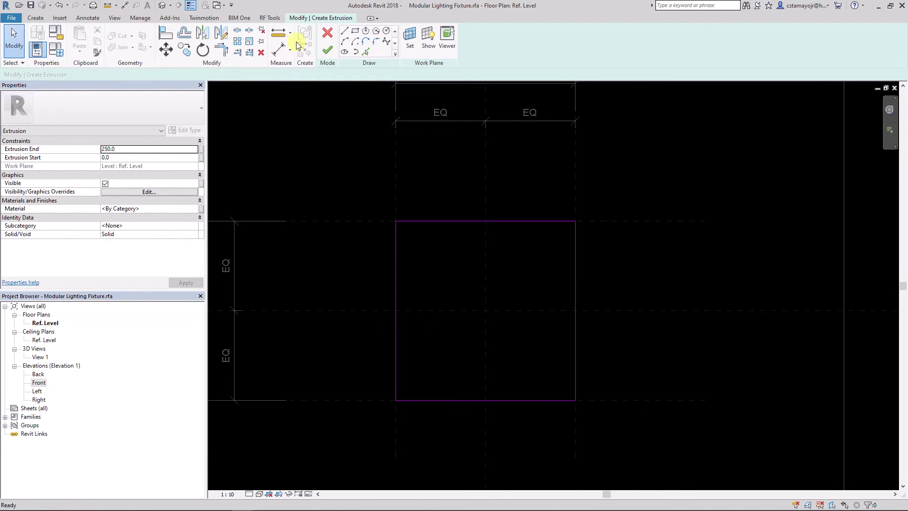
Step: Offset a copy of the second extrusion's whole rectangular outline outward by 6 mm and finish the extrusion
left_click(188, 37)
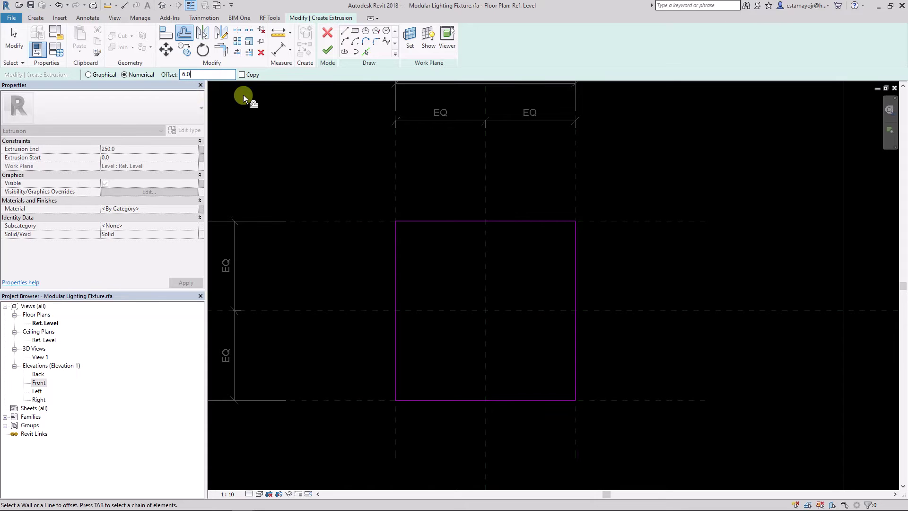
left_click(393, 247)
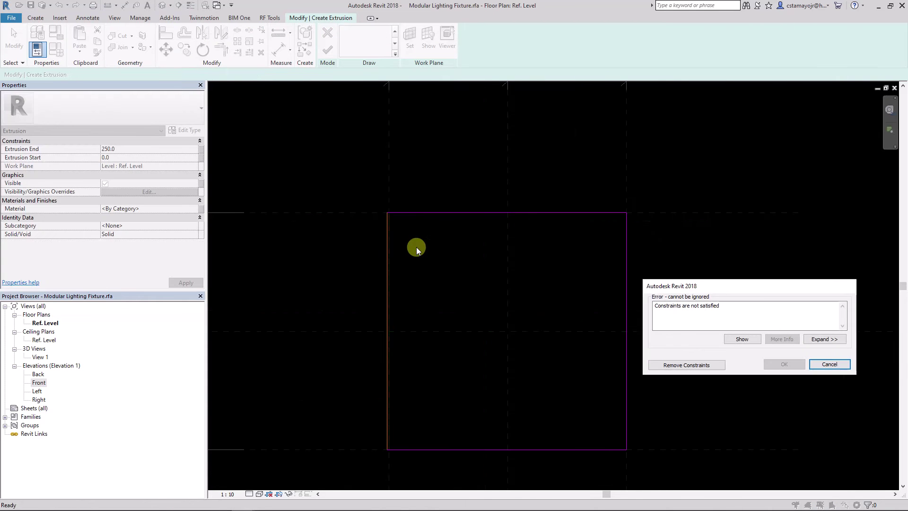
key("Escape")
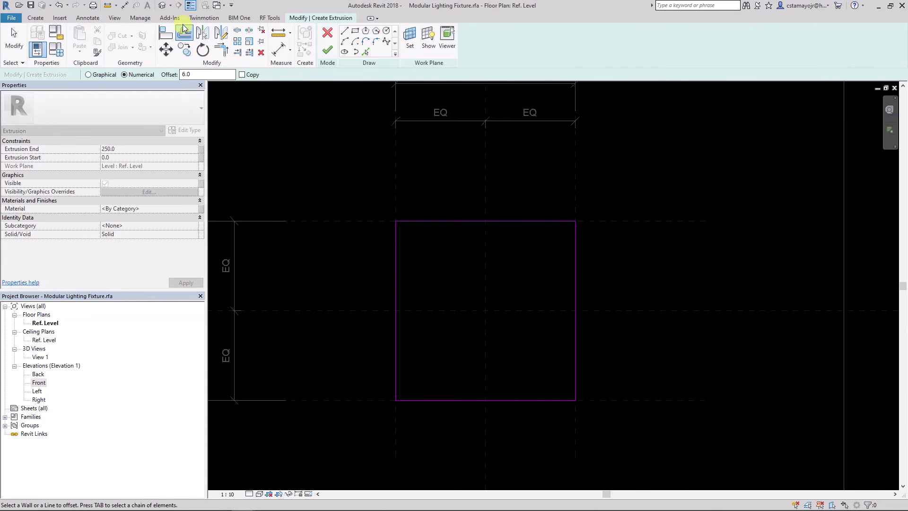
key("Tab")
left_click(393, 255)
key("Escape")
key("Escape")
scroll(451, 197, "up", 1)
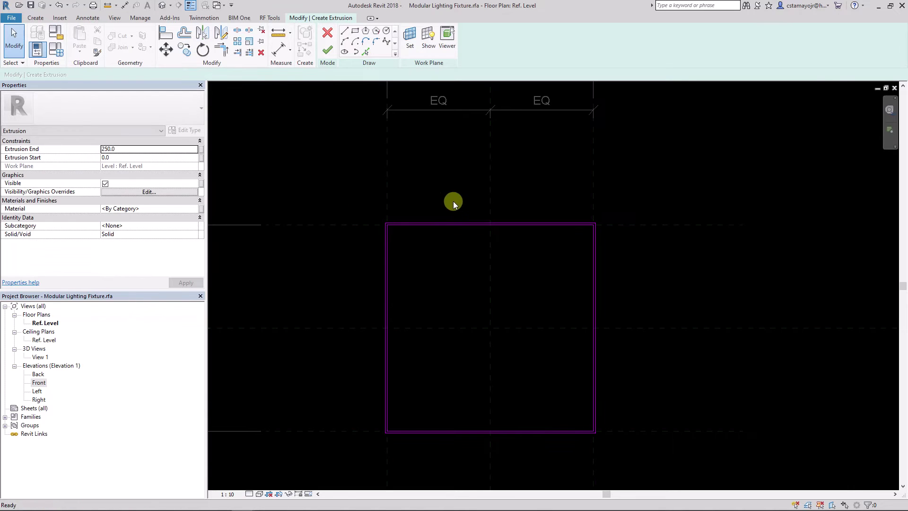
left_click(325, 56)
left_click(298, 143)
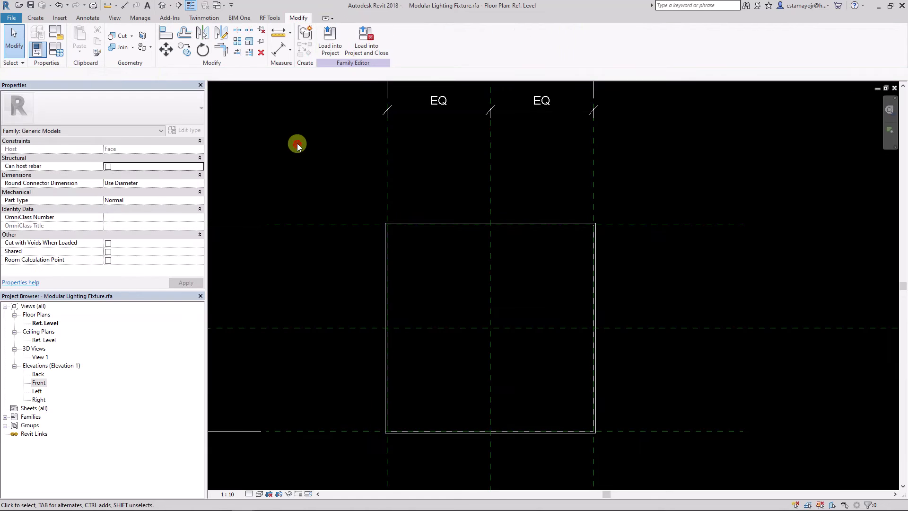
scroll(417, 200, "down", 1)
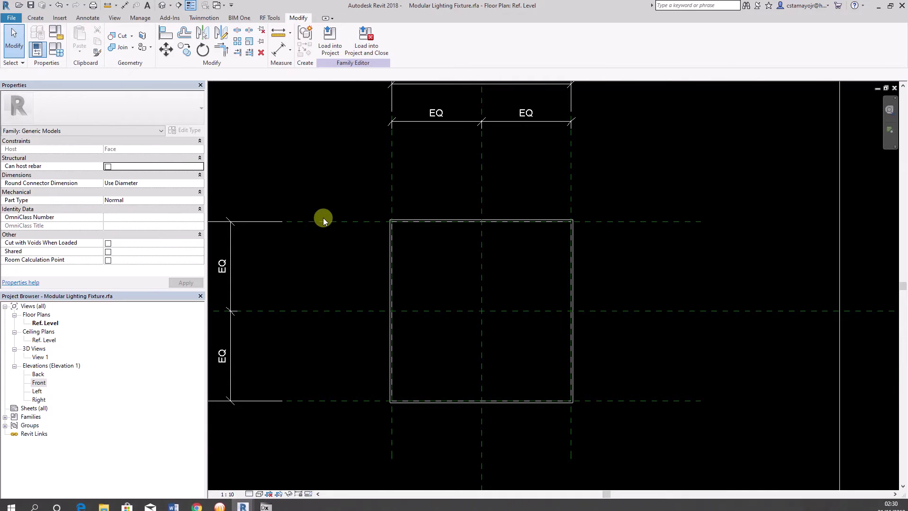
left_click(36, 19)
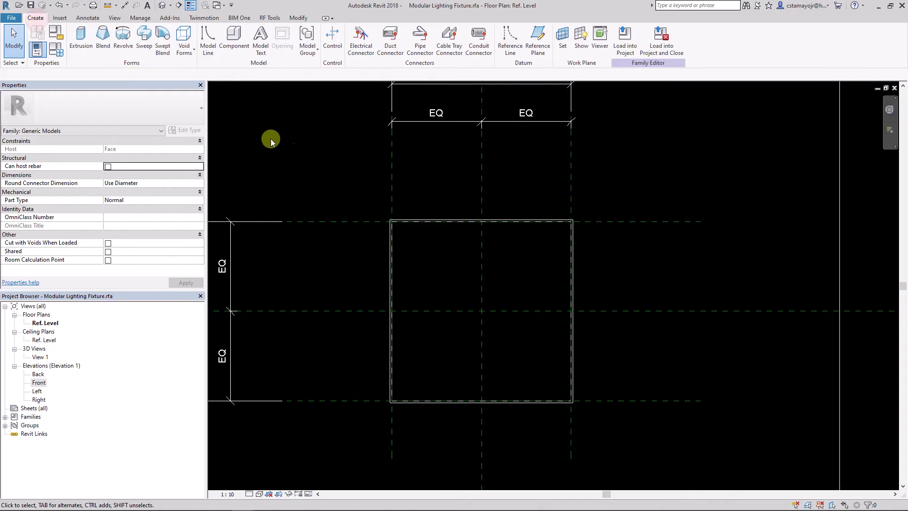
left_click(77, 34)
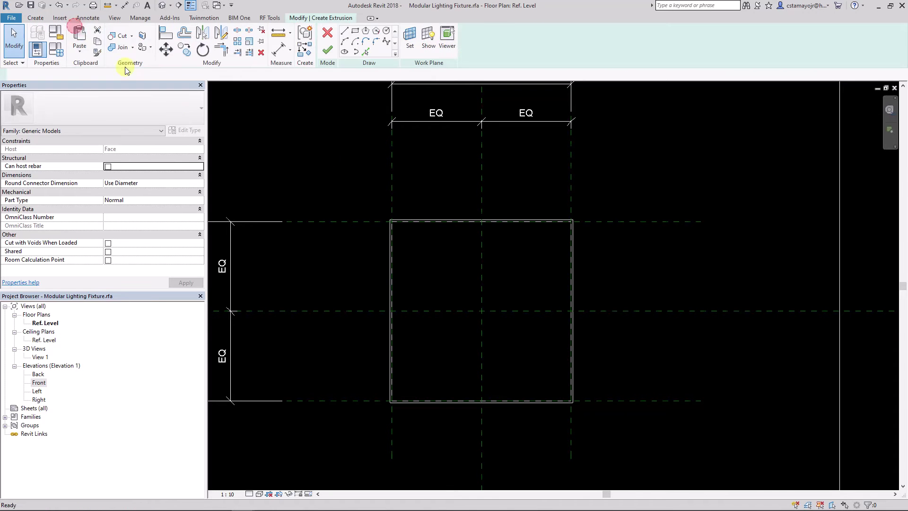
left_click(327, 37)
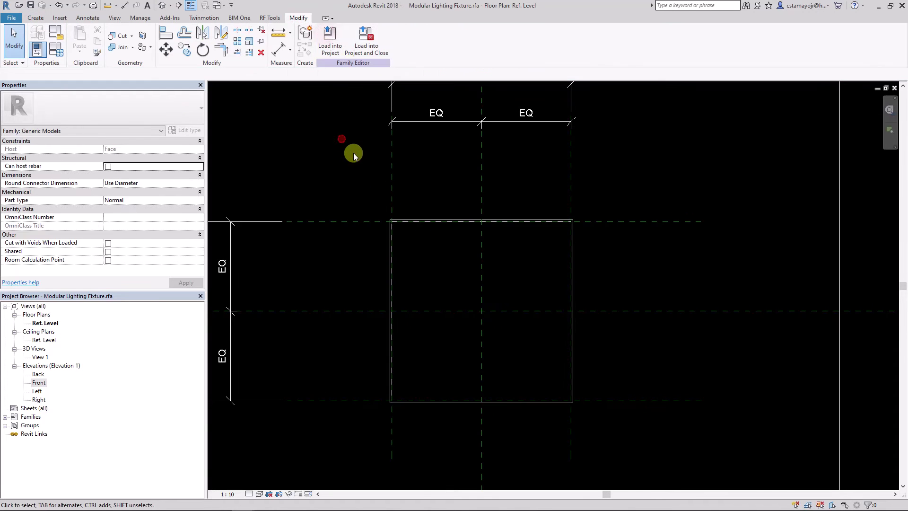
Step: Set the extrusion end of the outer frame extrusion to 10 mm
left_click(419, 221)
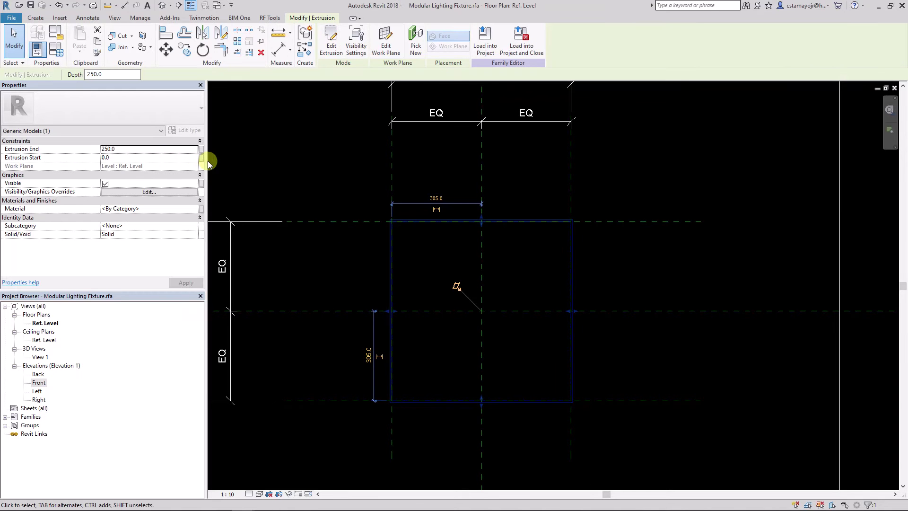
left_click(164, 148)
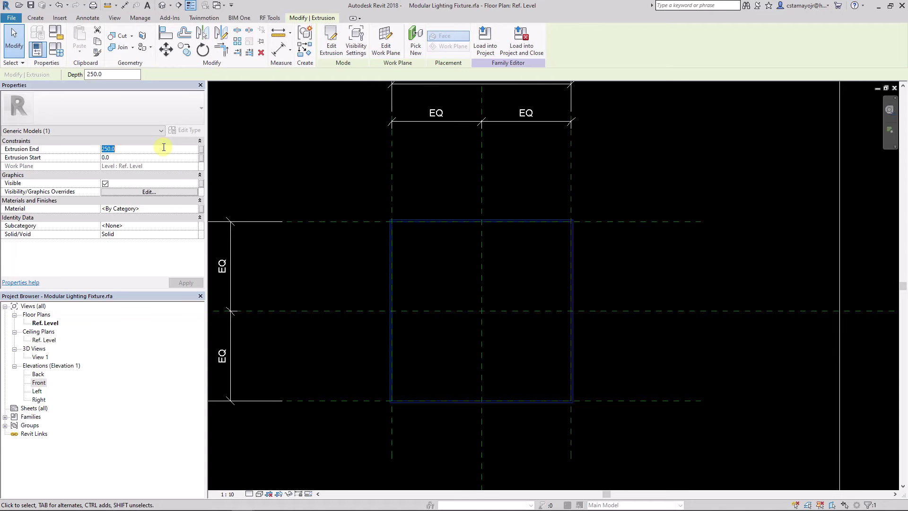
left_click(320, 188)
left_click(325, 159)
Step: Start a third extrusion and sketch a 610 x 610 mm rectangle on the length and width reference plane intersections
left_click(40, 19)
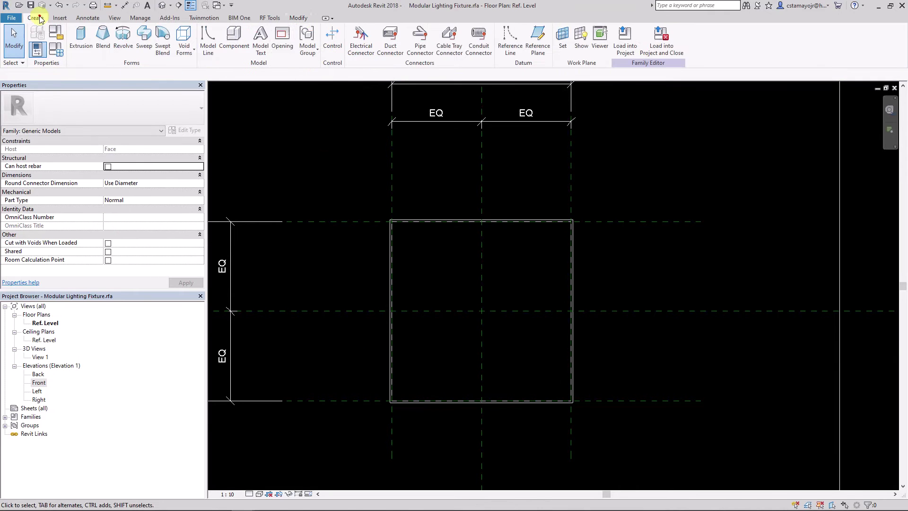
left_click(81, 39)
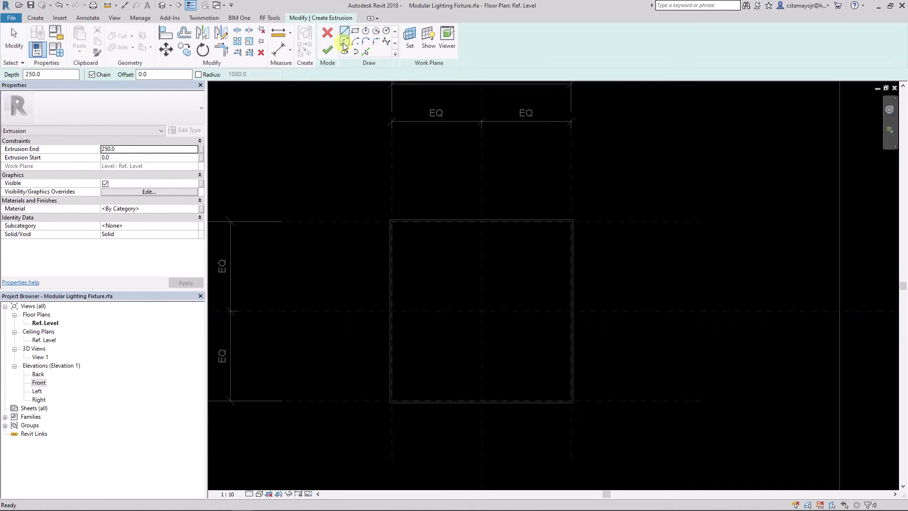
left_click(354, 31)
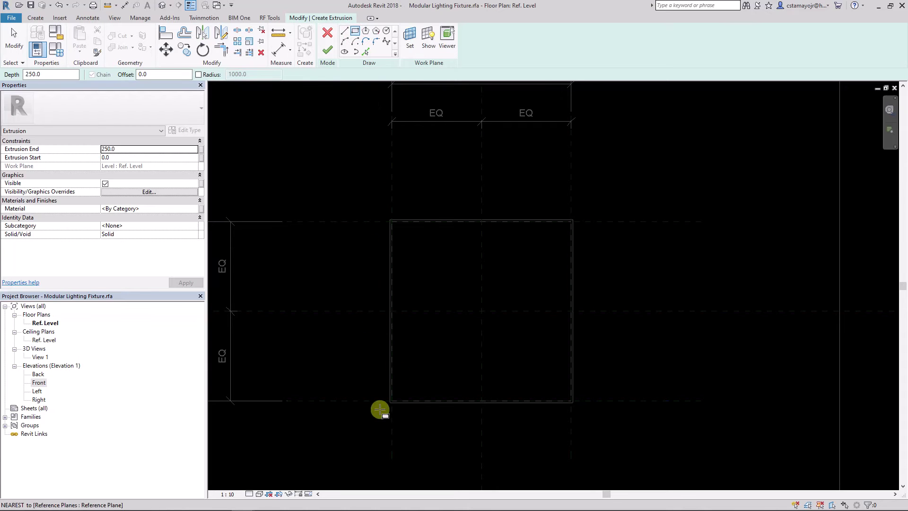
left_click(392, 401)
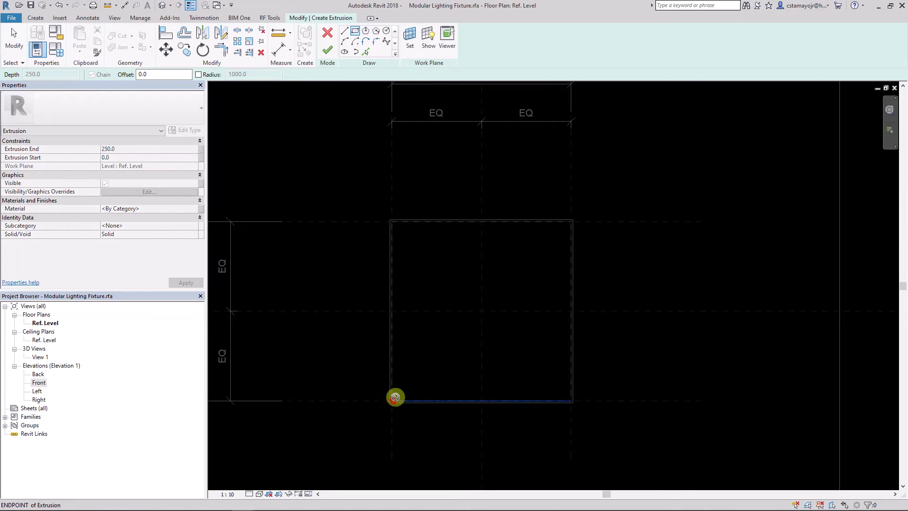
left_click(571, 222)
Step: Lock all four sides of the third extrusion's rectangle to the reference planes and finish the extrusion
left_click(498, 205)
left_click(587, 327)
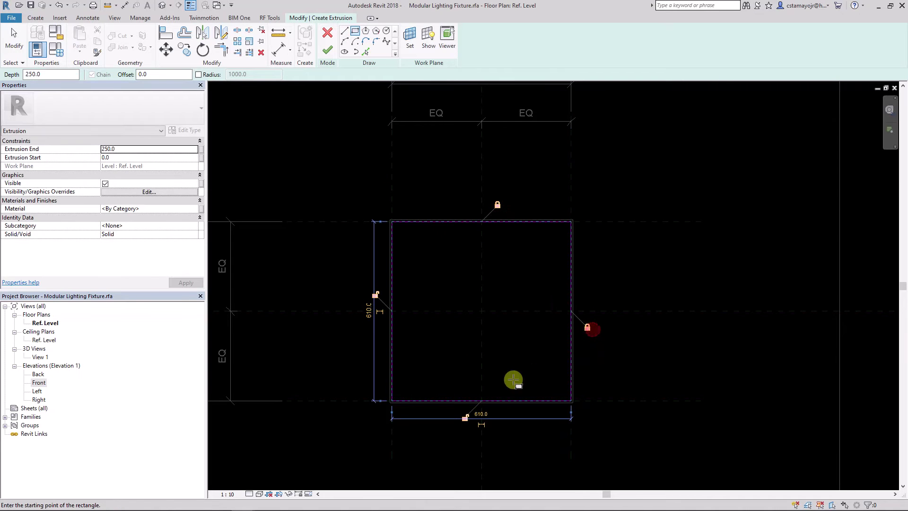
left_click(465, 417)
left_click(376, 295)
left_click(334, 53)
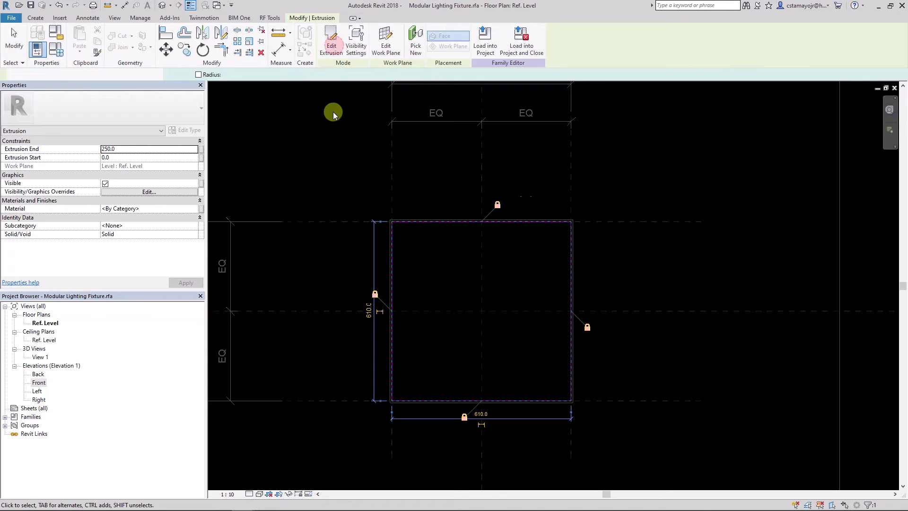
left_click(325, 172)
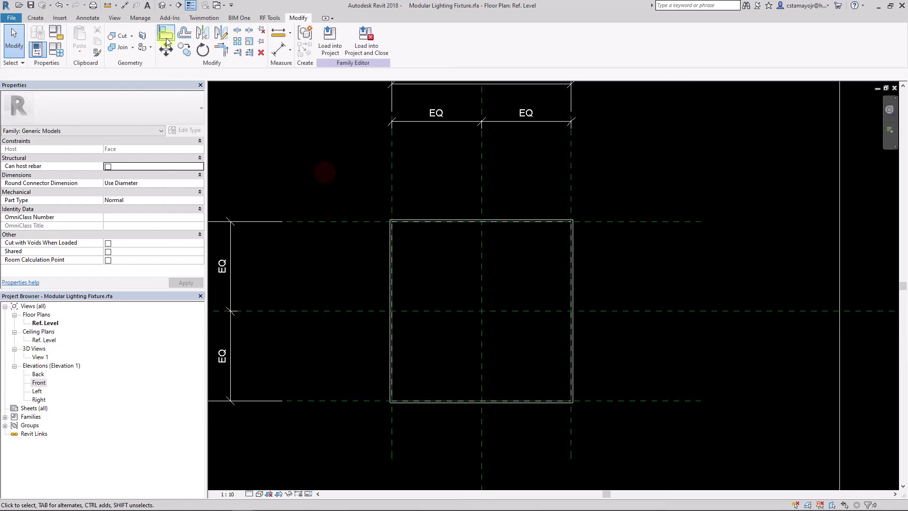
Step: In the Front elevation, pull the third extrusion's upper edge down to the thin outer frame
double_click(57, 385)
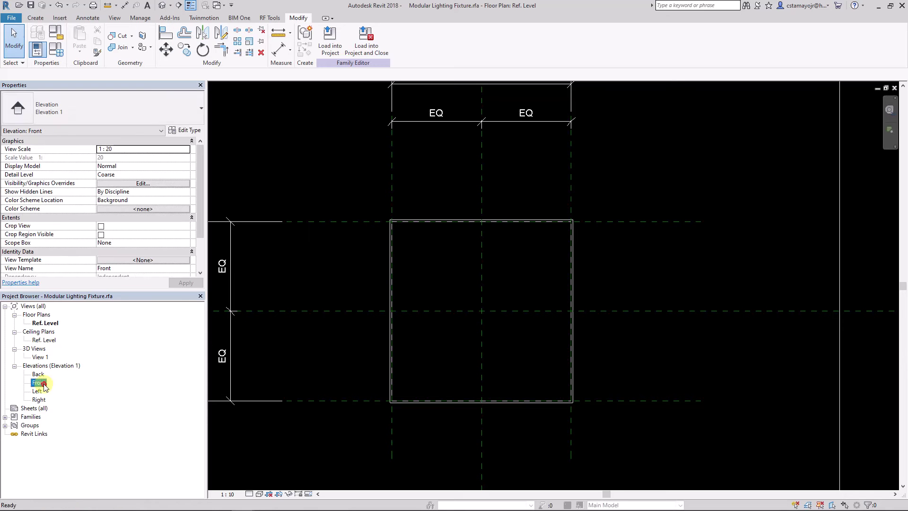
scroll(538, 389, "up", 3)
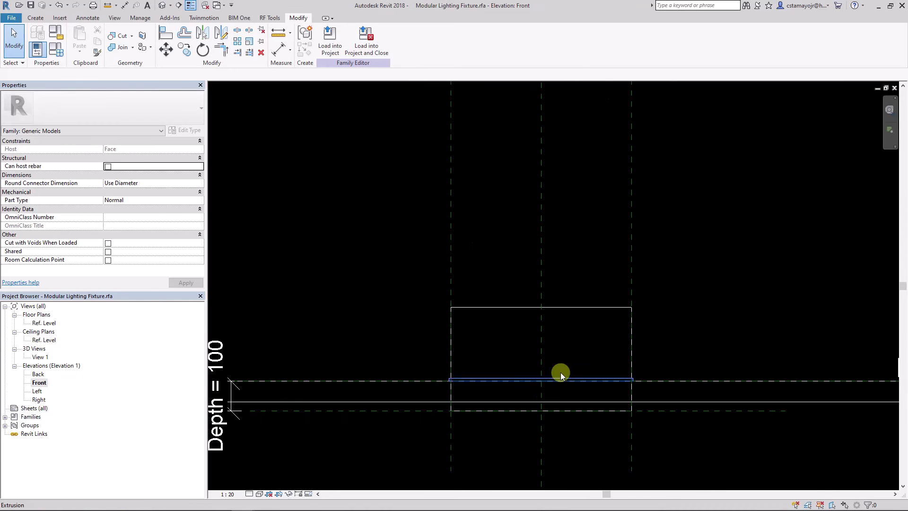
left_click(547, 307)
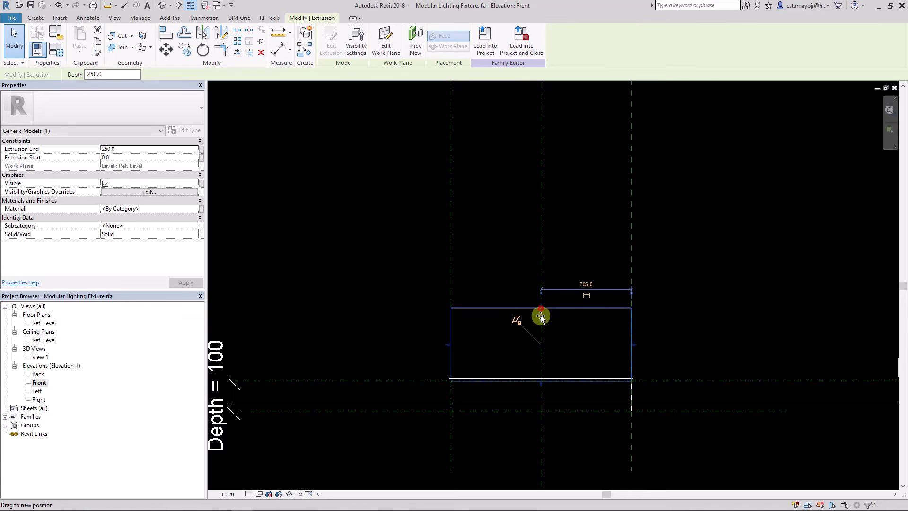
left_click_drag(542, 373, 543, 376)
left_click(706, 328)
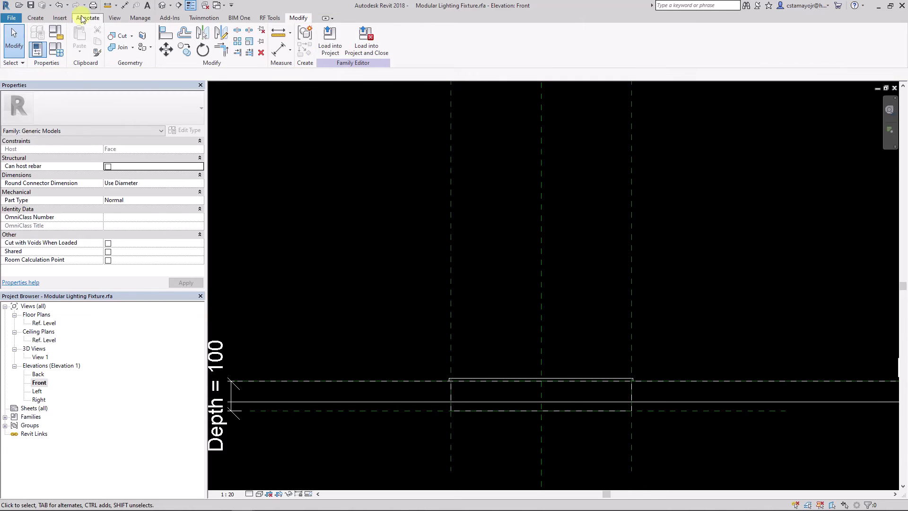
Step: Save the family and close the Front elevation to return to the Ref. Level floor plan
left_click(30, 5)
left_click(288, 135)
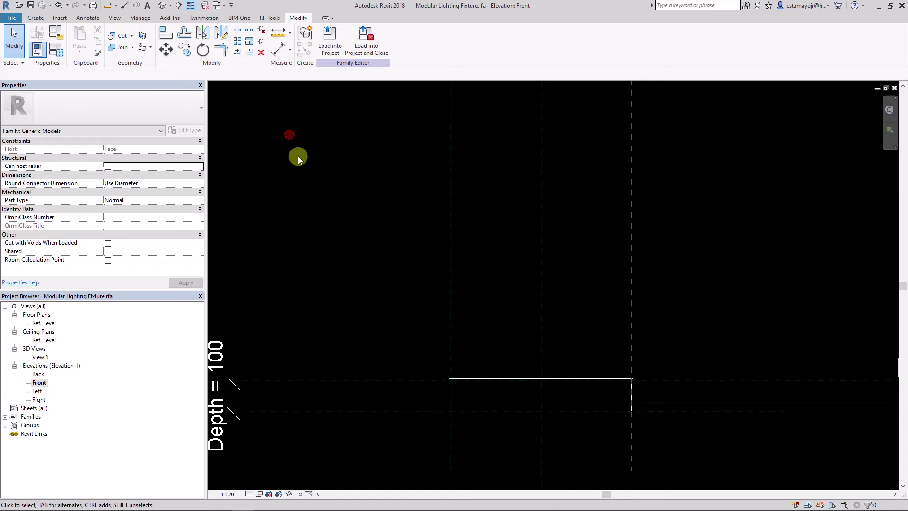
left_click(895, 89)
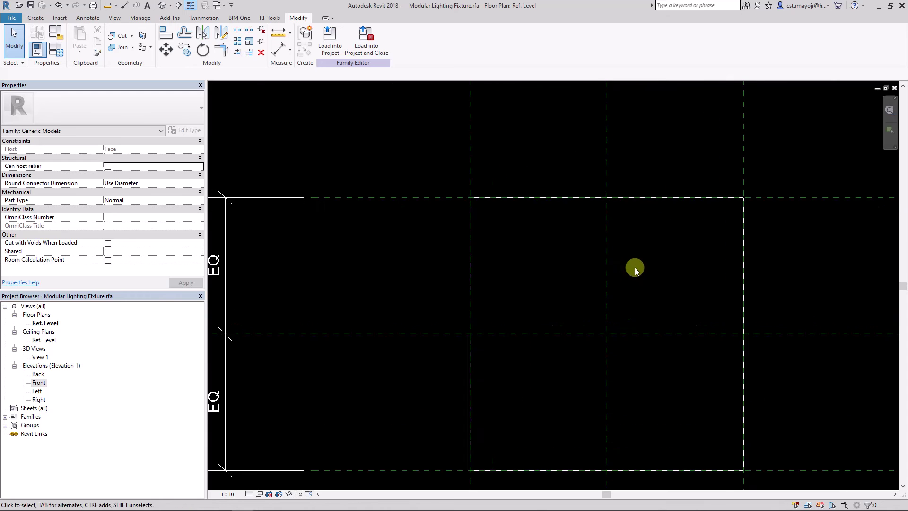
Step: Examine the overlapping extrusions and their properties in the Ref. Level floor plan
left_click(603, 196)
middle_click_drag(648, 292, 635, 288)
left_click(785, 279)
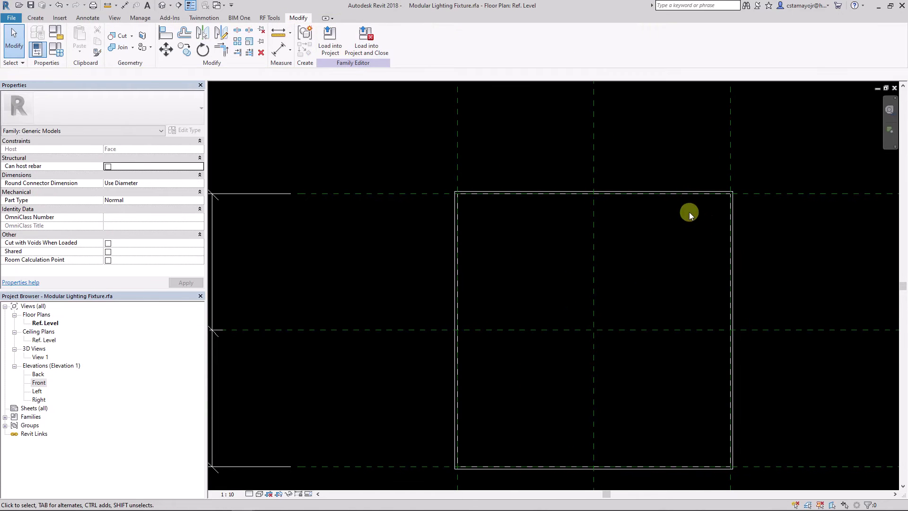
left_click(685, 194)
left_click(659, 228)
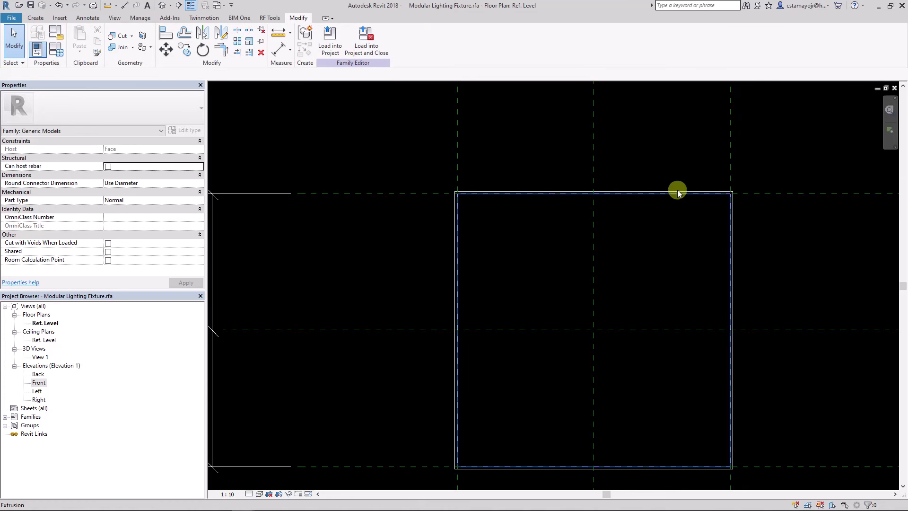
left_click(676, 193)
middle_click_drag(652, 229, 541, 218)
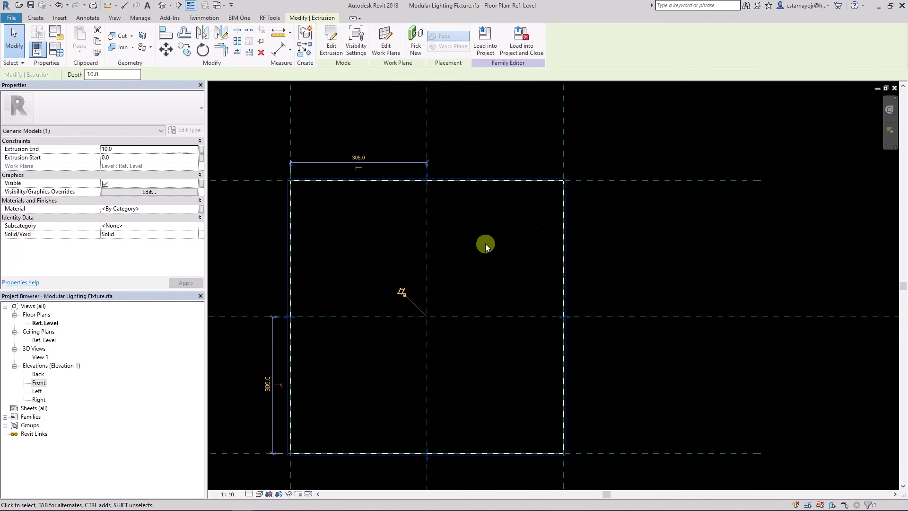
left_click(540, 218)
scroll(447, 290, "down", 1)
middle_click_drag(447, 290, 527, 336)
Step: Draw a vertical reference plane just inside the fixture's left edge, running past its upper and lower edges
key("p")
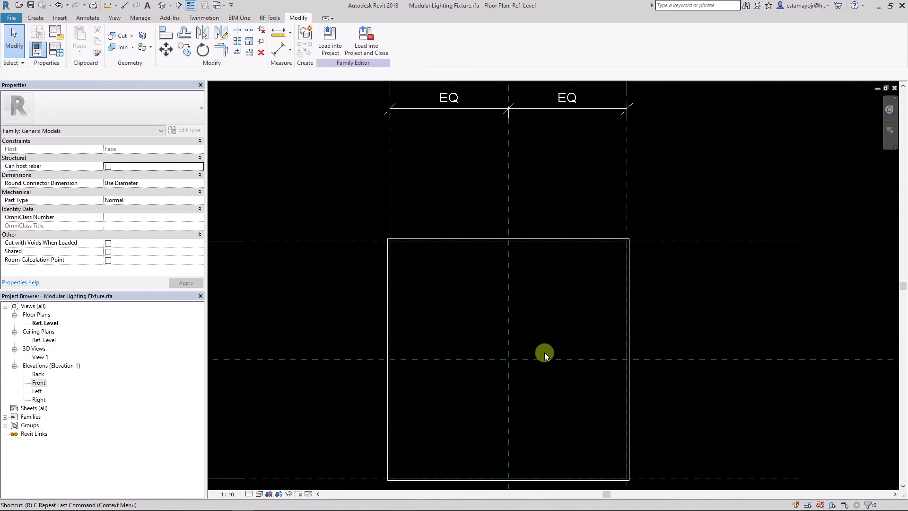
scroll(544, 348, "down", 1)
scroll(525, 373, "up", 1)
middle_click_drag(526, 373, 520, 331)
scroll(404, 211, "up", 1)
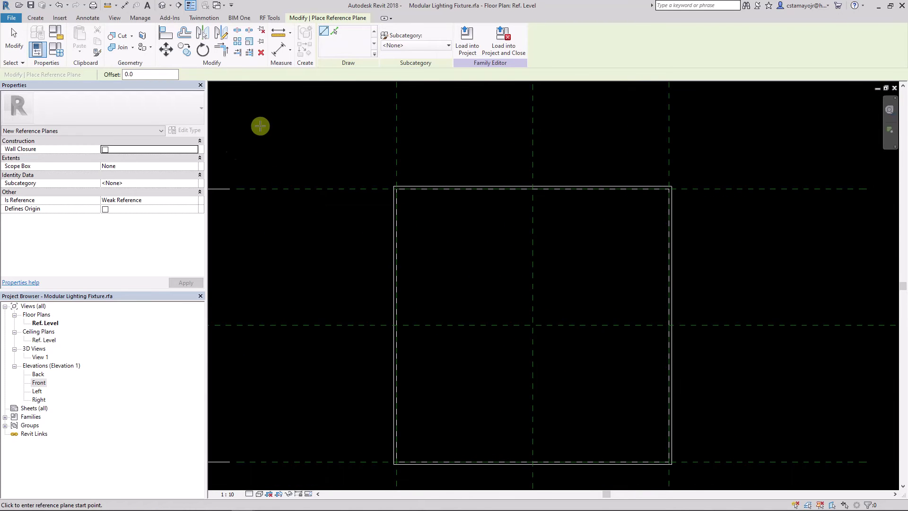
middle_click_drag(398, 473, 416, 454)
left_click(405, 443)
left_click(401, 153)
Step: Draw two horizontal reference planes just inside the fixture's upper and lower edges
scroll(402, 150, "up", 1)
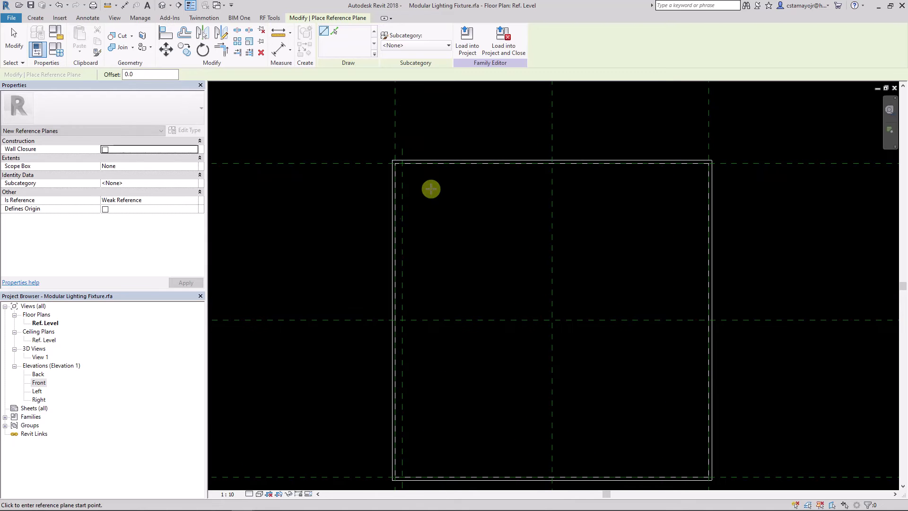
left_click(386, 170)
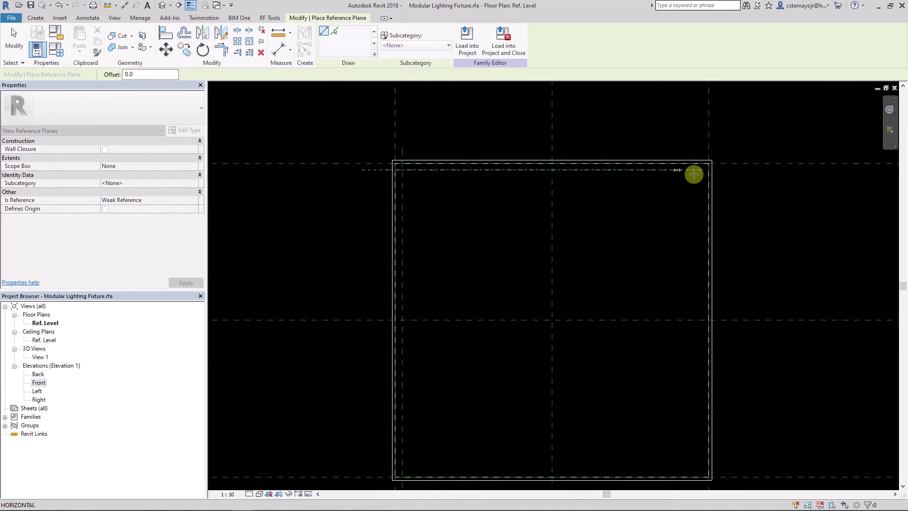
left_click(724, 170)
scroll(662, 227, "down", 2)
left_click(447, 416)
left_click(446, 401)
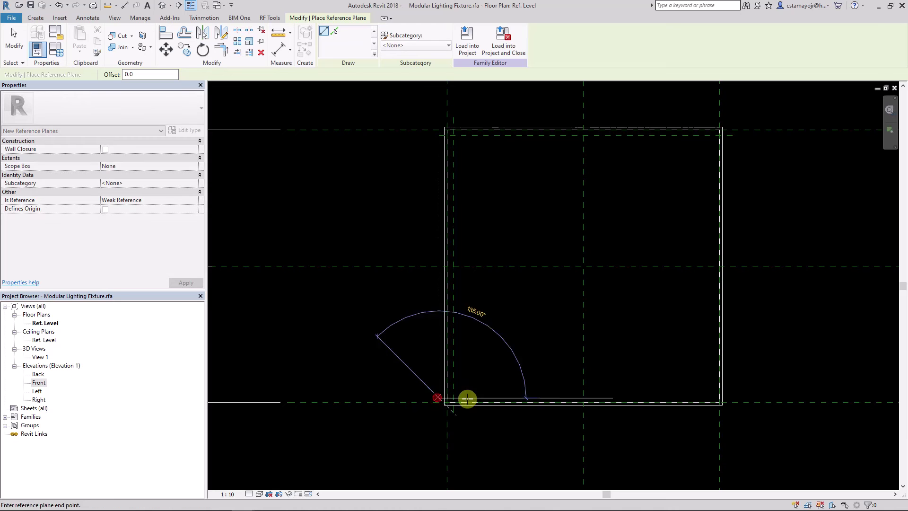
left_click(738, 392)
left_click(707, 117)
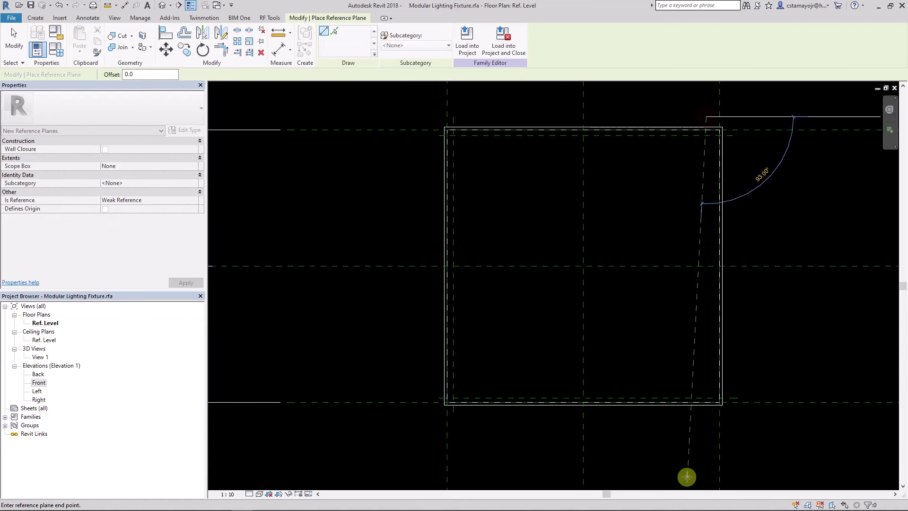
left_click(716, 436)
key("Escape")
left_click(712, 343)
key("e")
Step: Draw a vertical reference plane just inside the fixture's right edge, running past its upper and lower edges
scroll(430, 138, "up", 3)
middle_click_drag(457, 164, 404, 174)
scroll(403, 174, "down", 2)
key("r")
key("p")
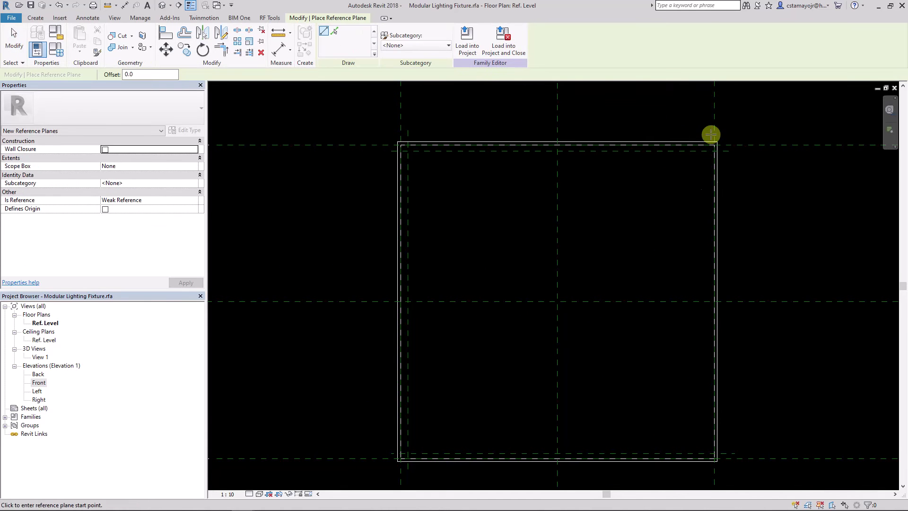
left_click(709, 135)
left_click(708, 469)
middle_click_drag(440, 189, 476, 189)
key("Escape")
key("Escape")
scroll(466, 176, "up", 3)
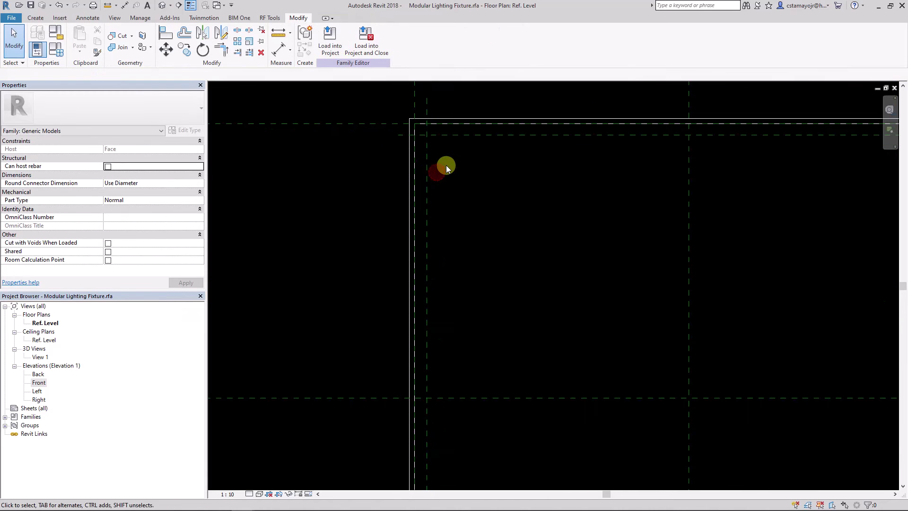
Step: Dimension the gap between the fixture's left-edge reference plane and the new plane inside it, and set it to 5 mm
key("d")
key("i")
left_click(416, 110)
left_click(427, 112)
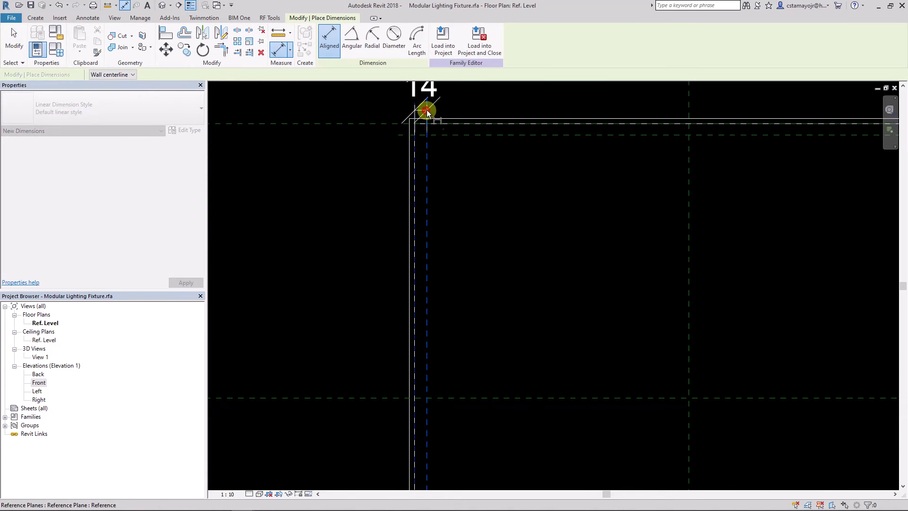
middle_click_drag(466, 92, 461, 165)
left_click(474, 137)
key("Escape")
key("Escape")
left_click(422, 184)
left_click(416, 124)
type("5")
key("Return")
Step: Place an aligned dimension between the fixture's right-edge reference plane and the new plane just inside it
middle_click_drag(490, 294, 415, 292)
scroll(415, 292, "down", 1)
left_click(652, 283)
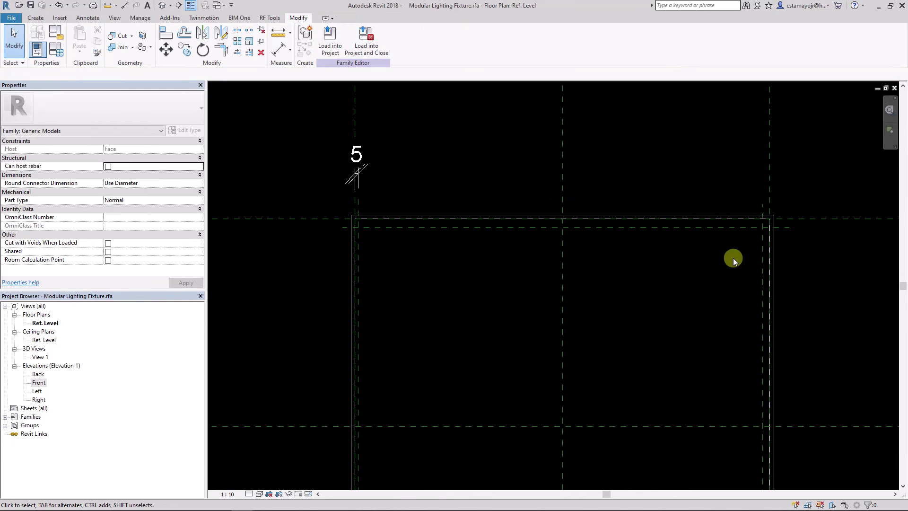
left_click(761, 248)
middle_click_drag(738, 251, 654, 262)
scroll(691, 213, "up", 1)
left_click(691, 213)
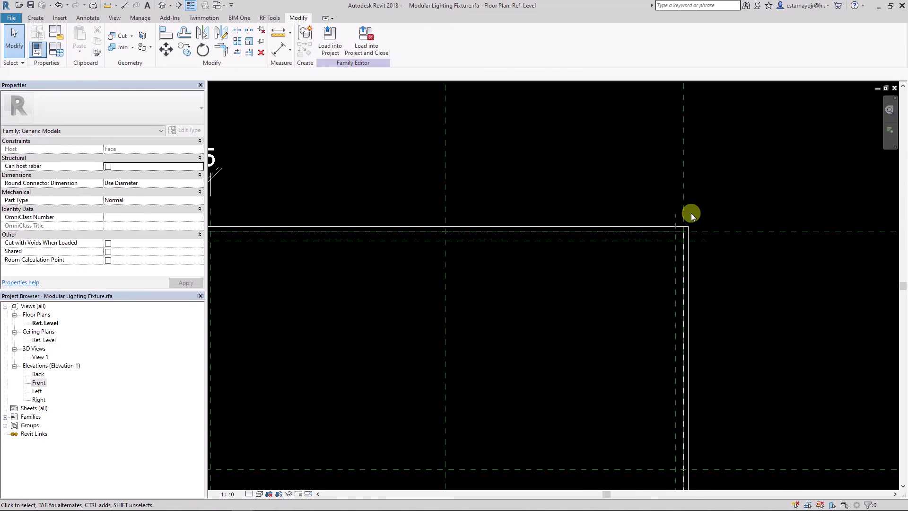
key("i")
left_click(687, 214)
left_click(675, 221)
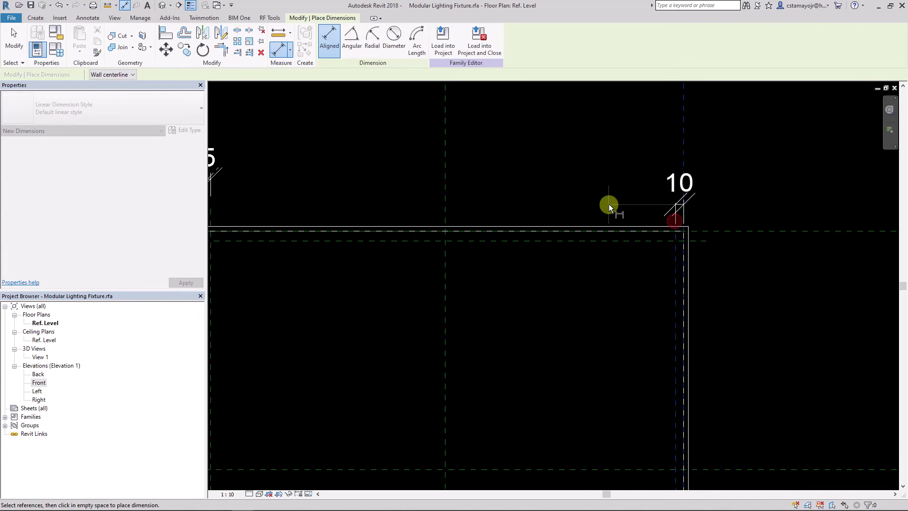
left_click(609, 204)
key("Escape")
Step: Set the inner right reference plane's offset from the right-edge plane to 5 mm
left_click(676, 285)
left_click(681, 193)
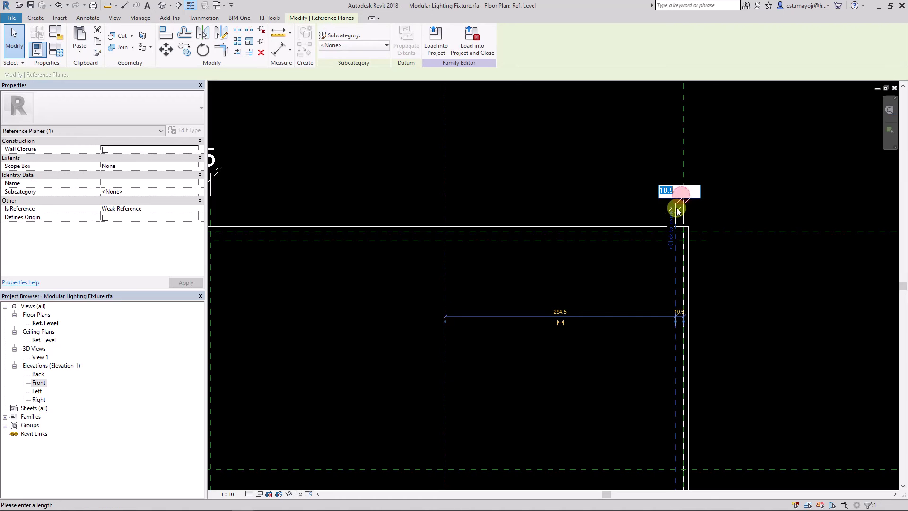
type("5")
key("Return")
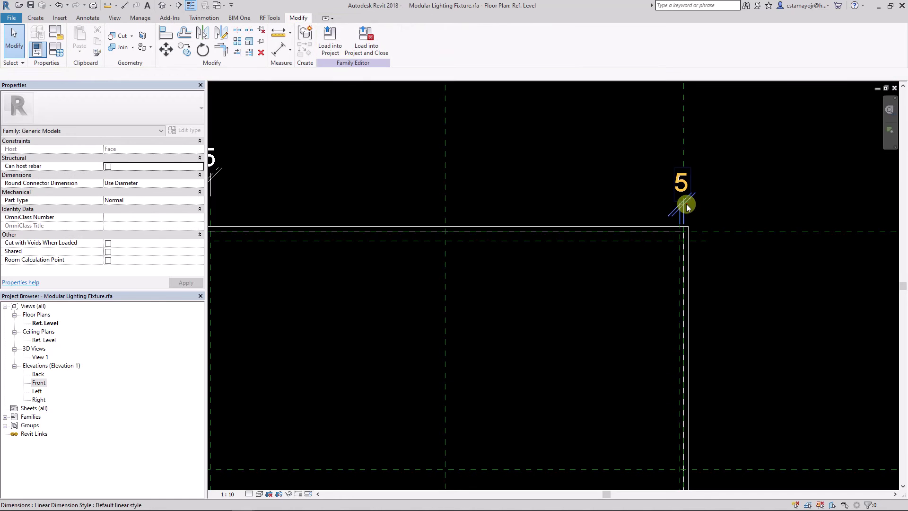
left_click(680, 204)
left_click(682, 253)
Step: Place an aligned dimension between the fixture's upper-edge reference plane and the new horizontal plane just inside it
middle_click_drag(559, 277, 670, 257)
left_click(332, 149)
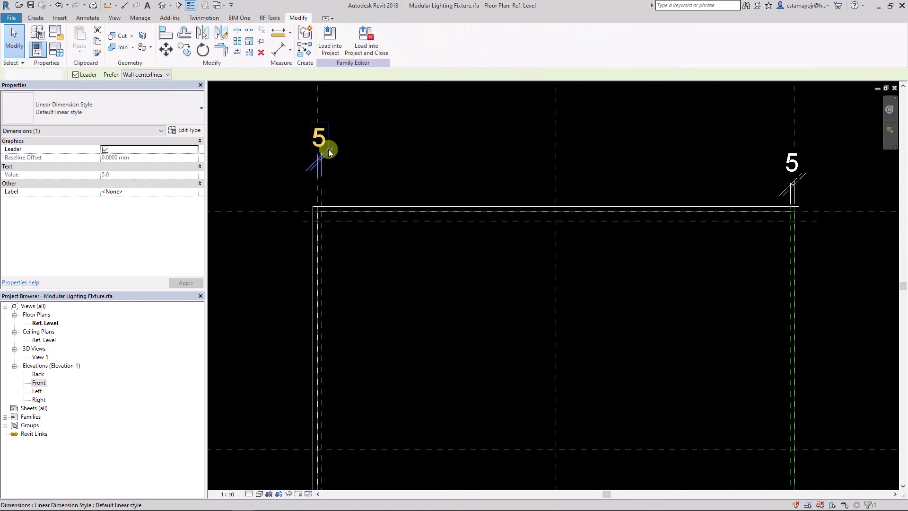
left_click(320, 203)
middle_click_drag(396, 270, 405, 253)
key("Escape")
key("d")
key("i")
left_click(311, 194)
left_click(350, 204)
left_click(281, 244)
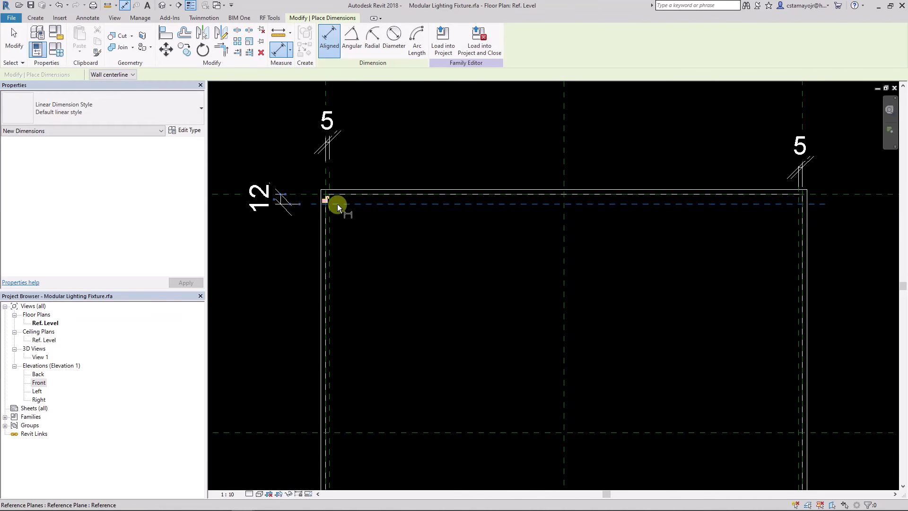
key("Escape")
key("Escape")
Step: Set the inner upper reference plane's offset from the upper-edge plane to 5 mm
left_click(337, 204)
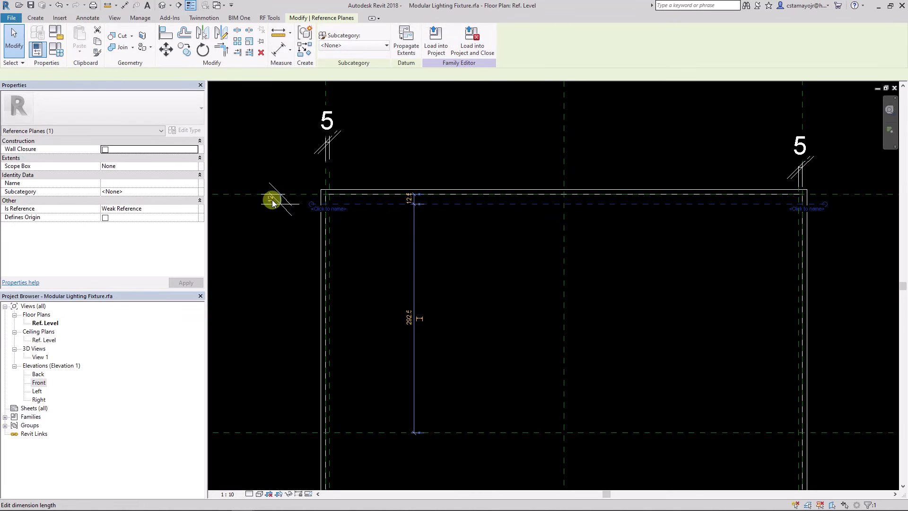
left_click(271, 199)
type("5")
key("Return")
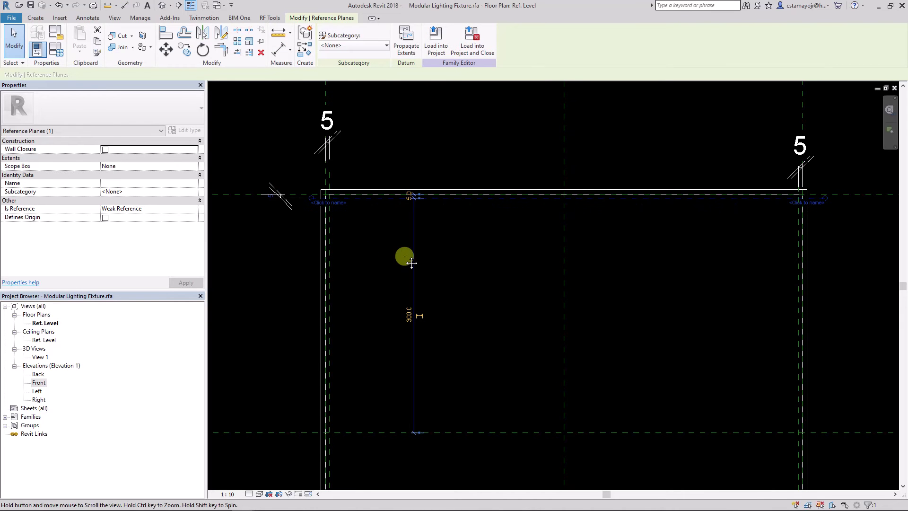
left_click(478, 257)
Step: Place an aligned dimension between the fixture's lower-edge reference plane and the new horizontal plane just inside it
scroll(481, 259, "down", 1)
middle_click_drag(495, 350, 519, 240)
key("d")
key("i")
left_click(382, 459)
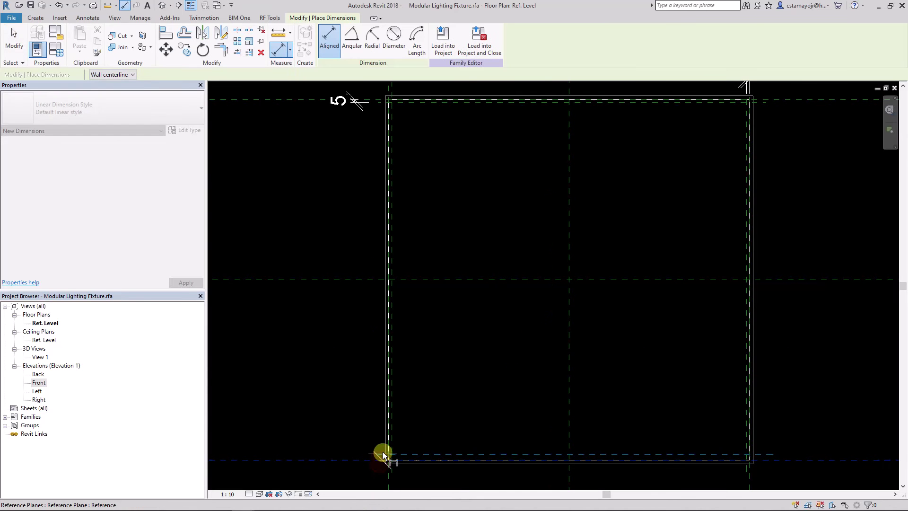
scroll(386, 459, "up", 2)
key("Escape")
key("Escape")
Step: Set the inner lower reference plane's offset from the lower-edge plane to 5 mm
left_click(420, 455)
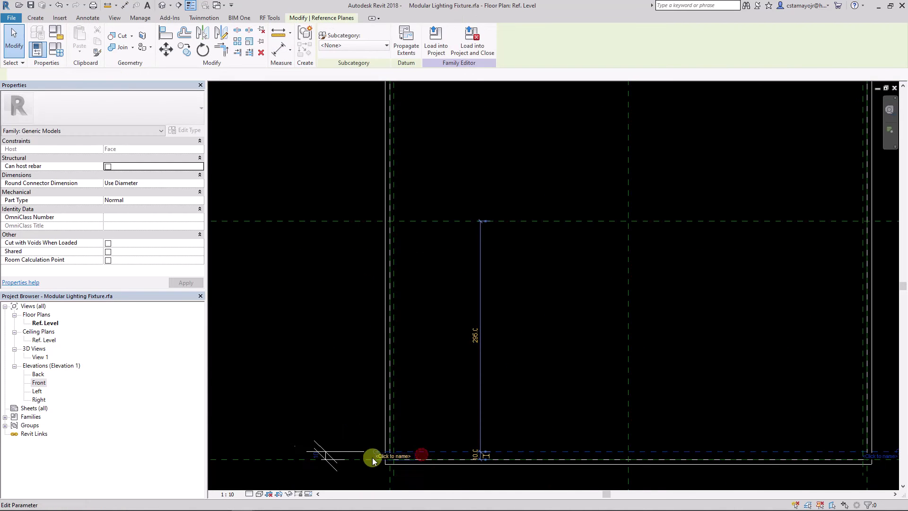
left_click(316, 454)
type("5")
left_click(317, 401)
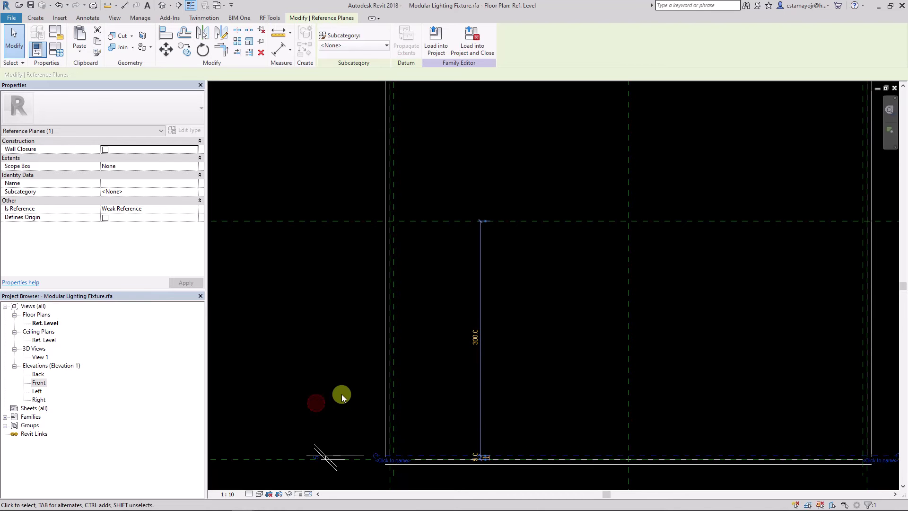
left_click(341, 394)
scroll(342, 394, "down", 1)
scroll(392, 395, "down", 1)
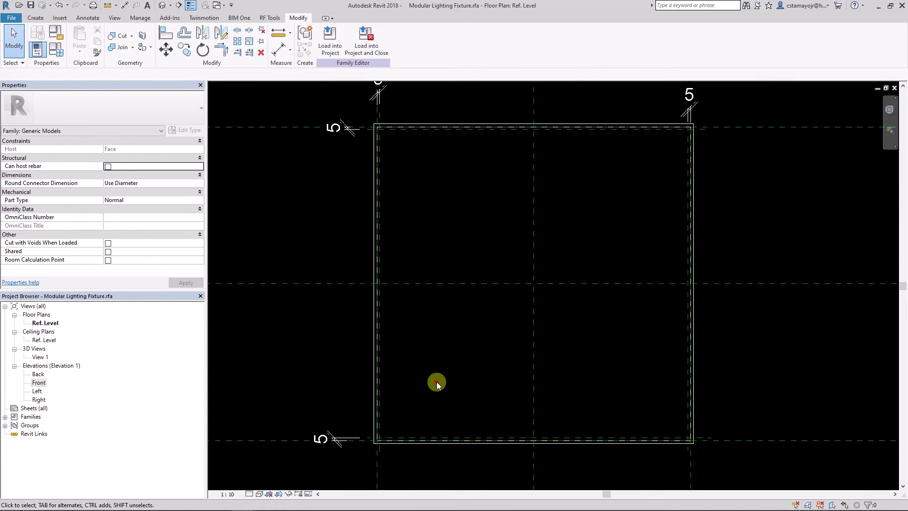
Step: Edit the frame extrusion's sketch, align its inner upper line to the inner upper reference plane, removing conflicting constraints, and lock the alignment
left_click(374, 157)
left_click(386, 112)
left_click(392, 121)
left_click(330, 39)
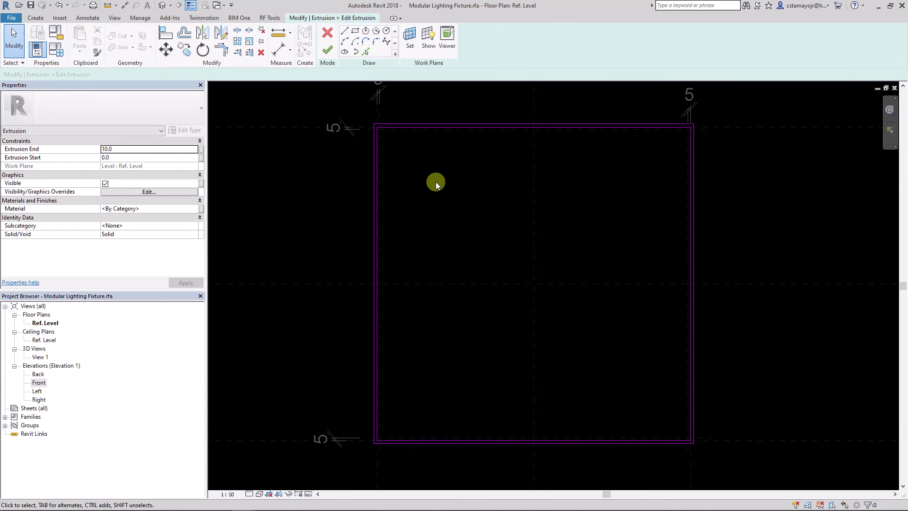
key("a")
key("l")
scroll(465, 189, "up", 2)
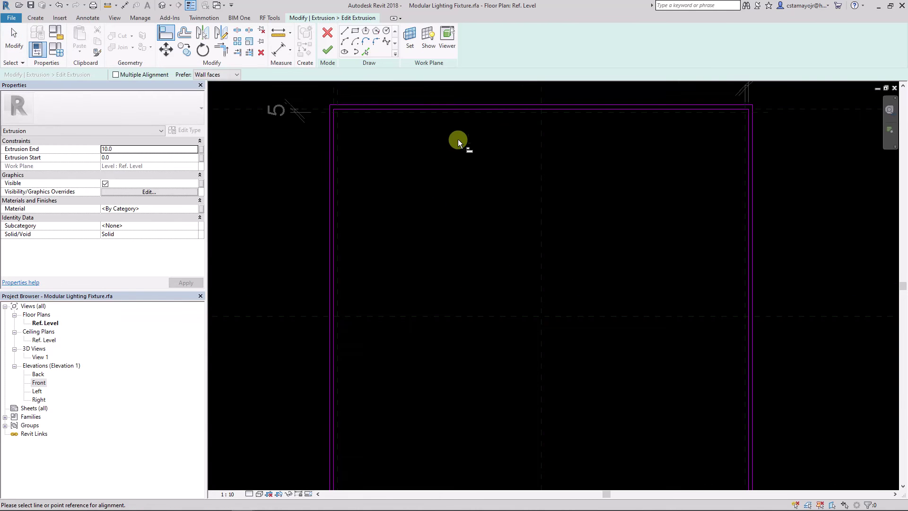
left_click(467, 111)
left_click(712, 365)
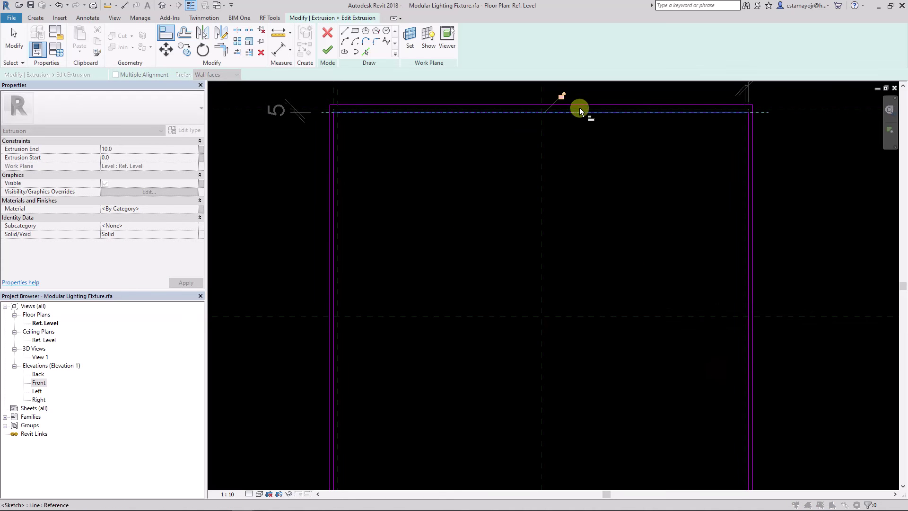
left_click(562, 96)
left_click(580, 192)
left_click(340, 190)
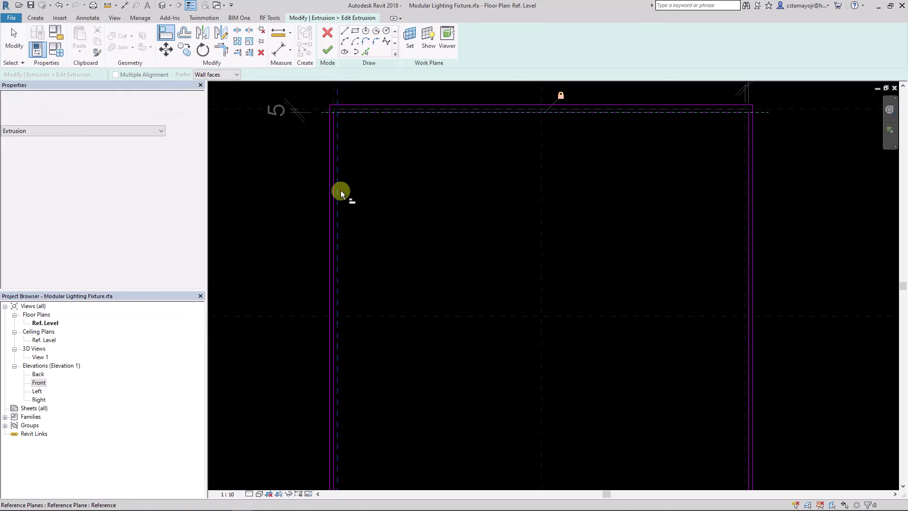
key("Escape")
key("Escape")
key("Tab")
left_click(334, 194)
scroll(406, 240, "down", 3)
key("Escape")
scroll(382, 236, "up", 1)
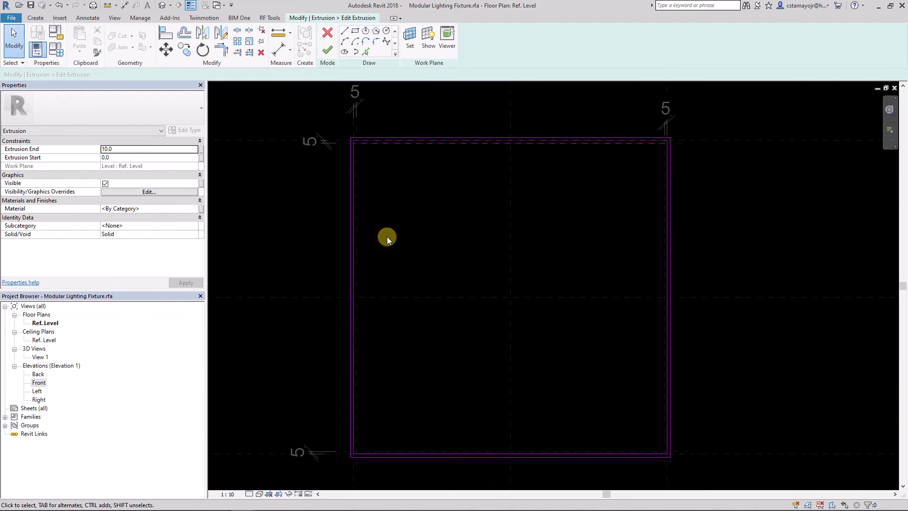
Step: Try to align the frame sketch's left line to the inner left reference plane
key("a")
key("l")
left_click(357, 210)
left_click(354, 212)
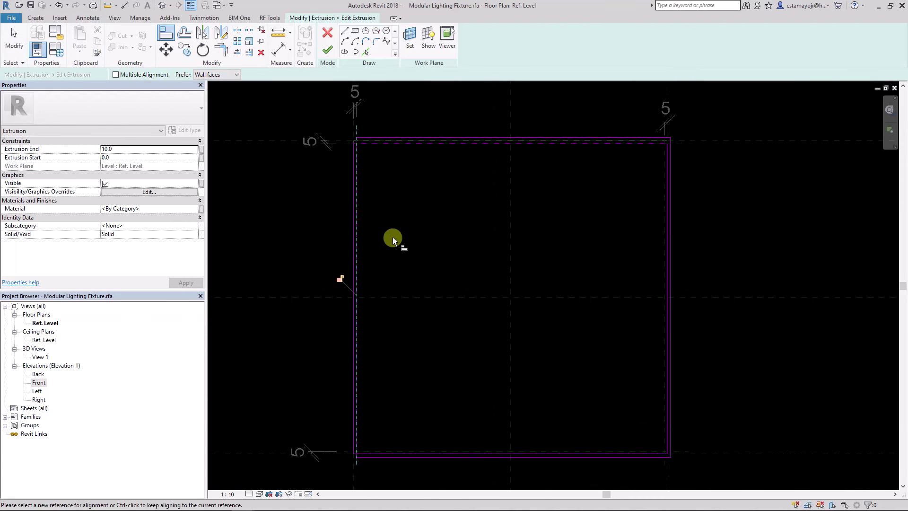
key("ctrl+z")
Step: Align the frame sketch's inner left and lower lines to the matching inner reference planes, removing the conflicting constraints
left_click(358, 209)
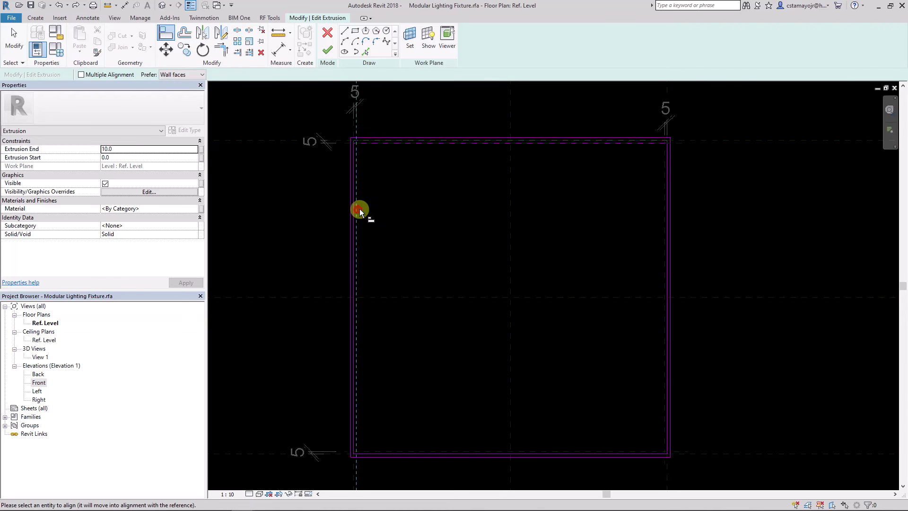
left_click(353, 212)
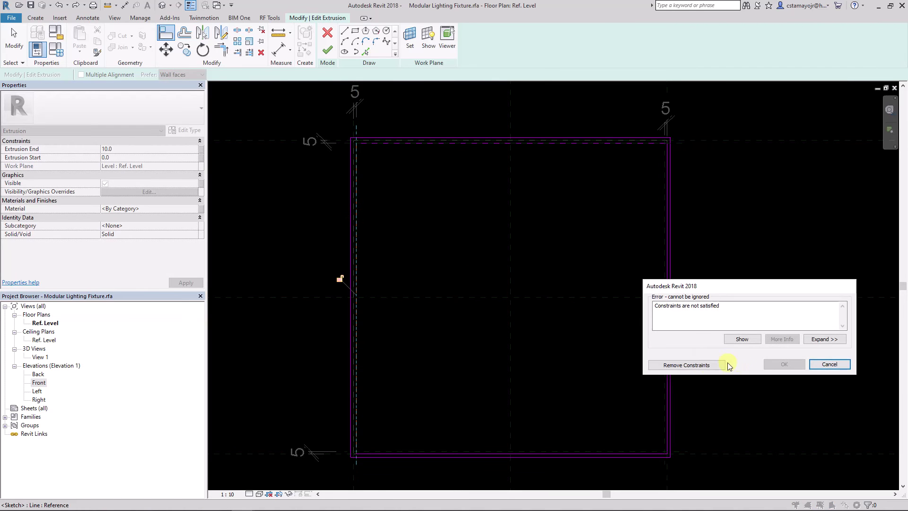
left_click(699, 365)
left_click(453, 449)
left_click(453, 454)
left_click(688, 365)
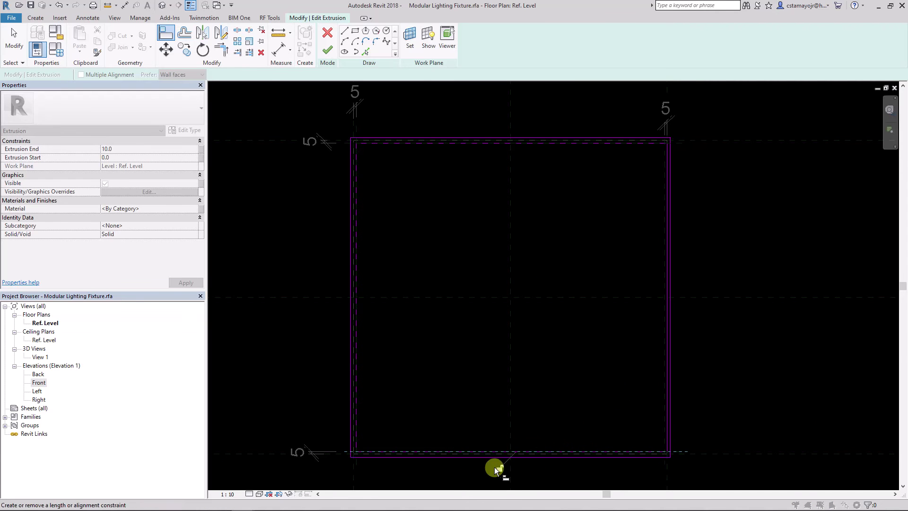
Step: Align the frame sketch's inner right line to the inner right reference plane, removing conflicting constraints, and finish the extrusion edit
left_click(664, 433)
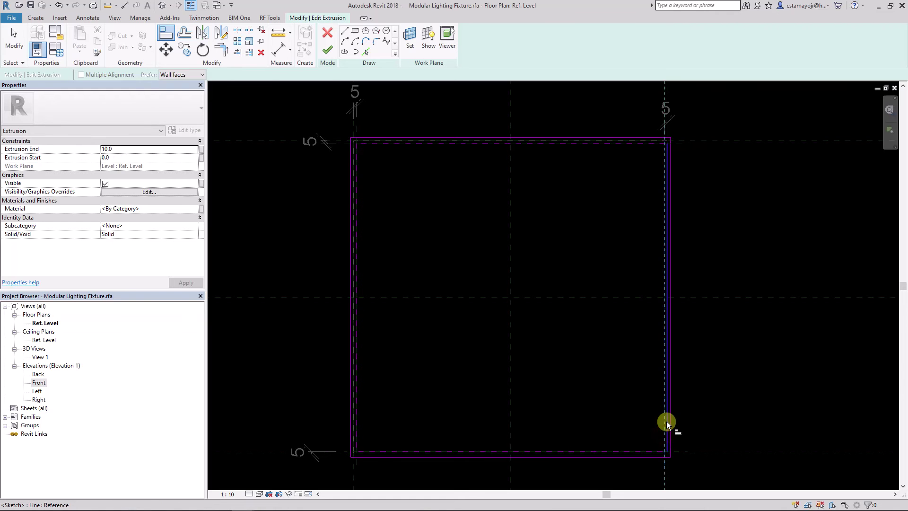
left_click(666, 421)
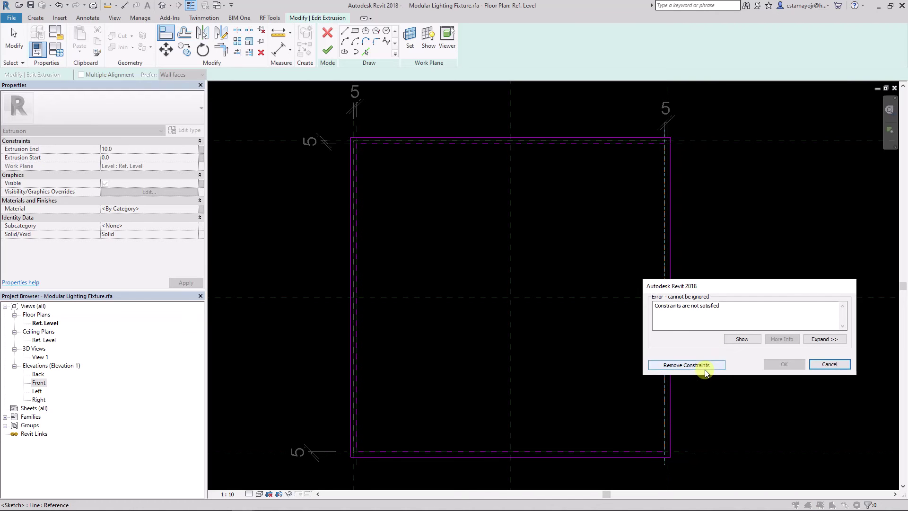
left_click(687, 365)
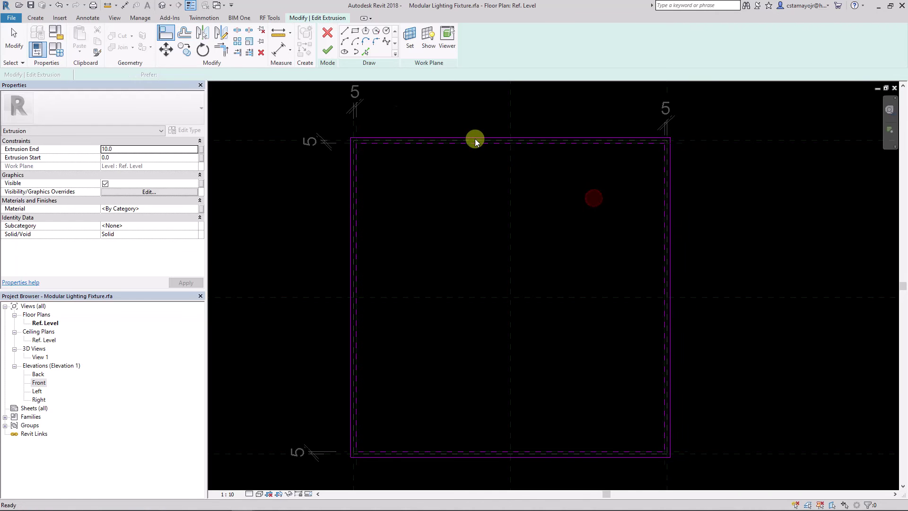
left_click(327, 50)
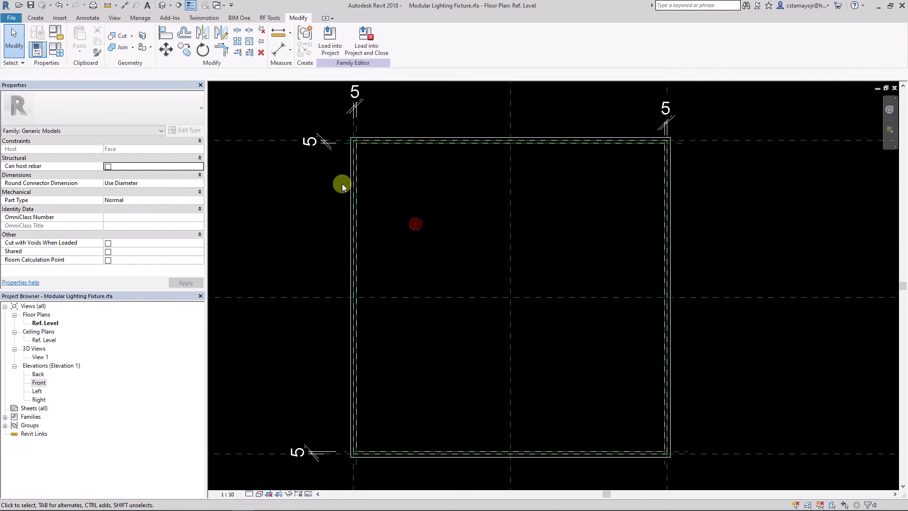
Step: Open the default 3D view and display the fixture shaded
left_click(162, 5)
scroll(589, 327, "up", 3)
key("s")
key("d")
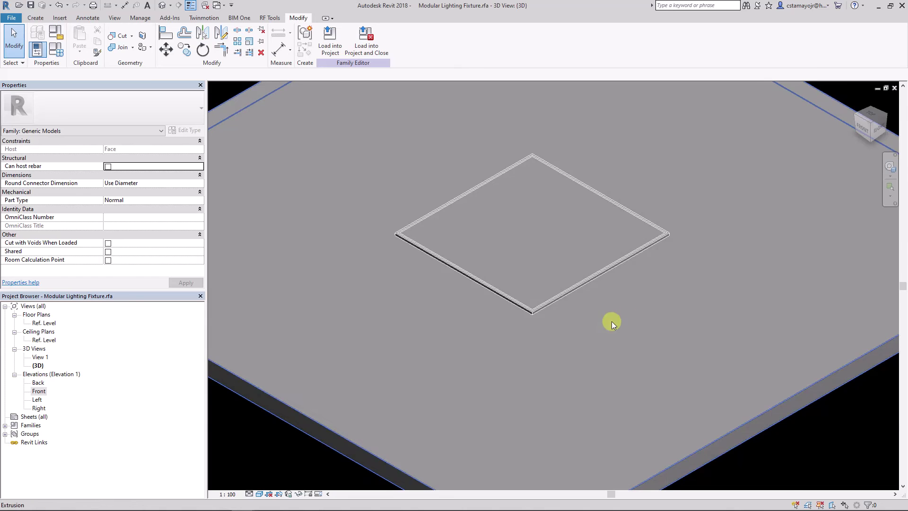
scroll(634, 284, "up", 3)
middle_click_drag(699, 257, 706, 327)
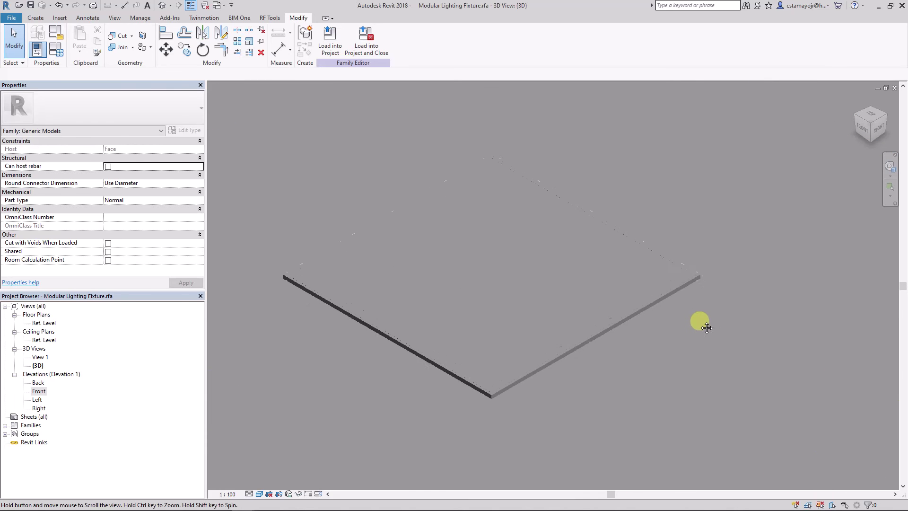
Step: Check the extrusion depths of the fixture's frame and body
left_click(673, 265)
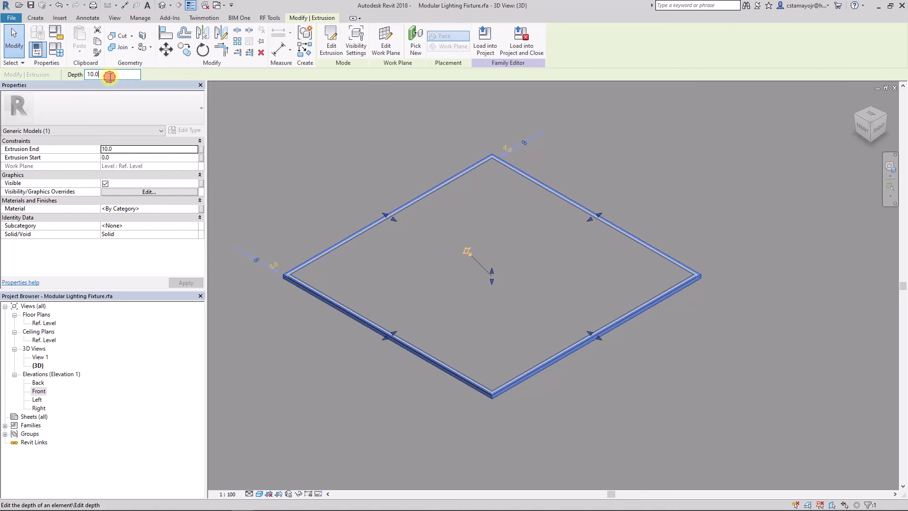
left_click_drag(115, 75, 85, 75)
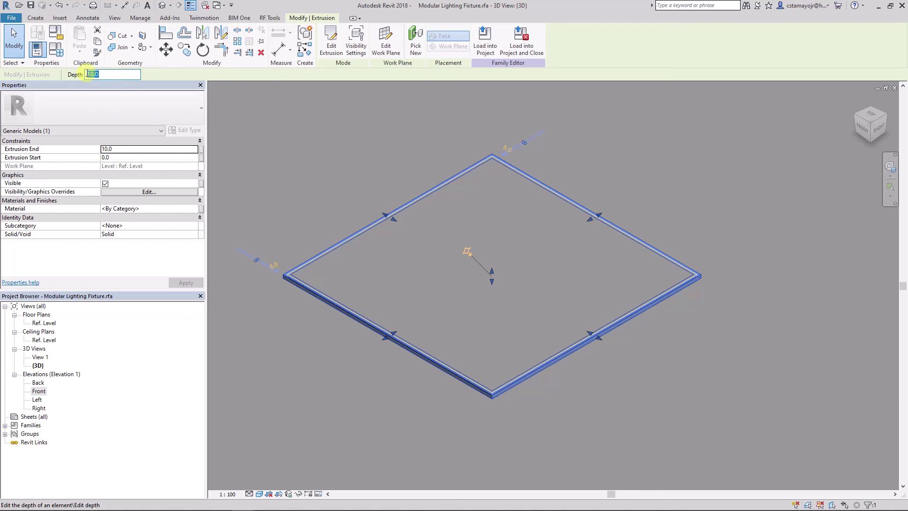
left_click_drag(399, 152, 399, 155)
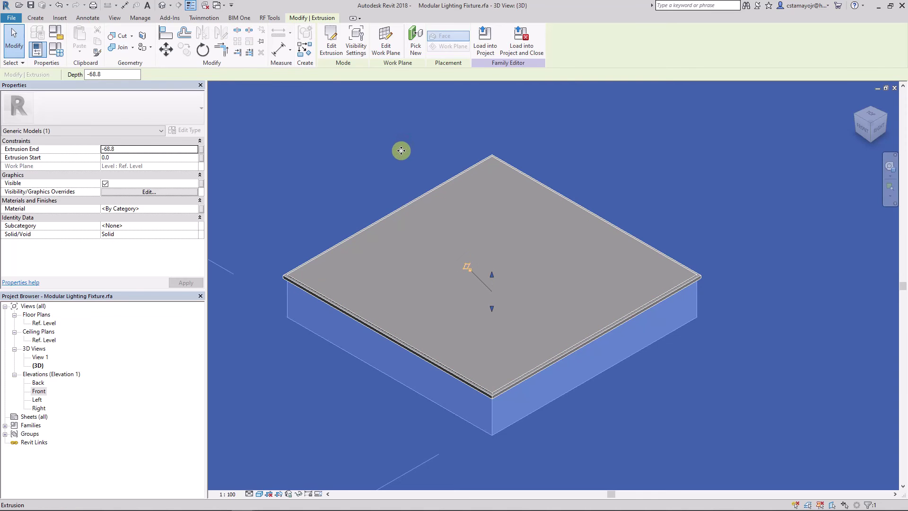
key("ctrl+z")
Step: Set the extrusion depth of the fixture's central light panel to 5
left_click(357, 316)
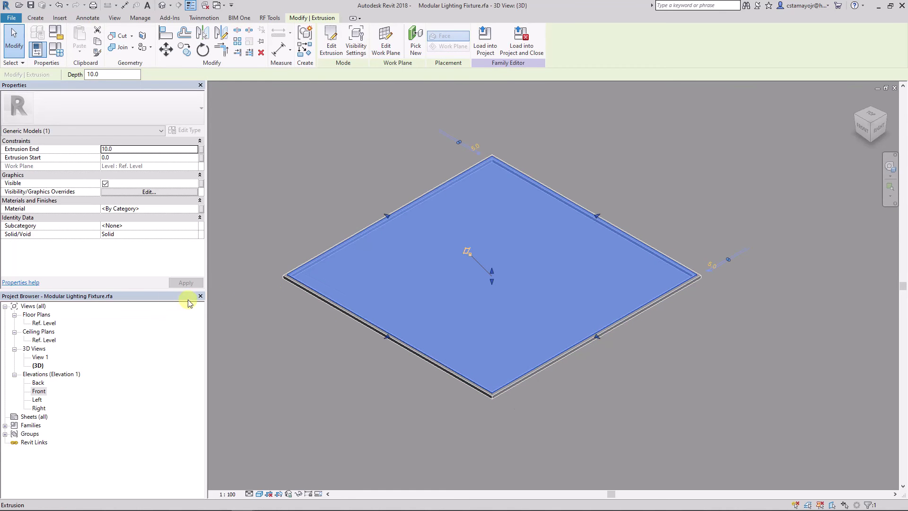
scroll(279, 276, "up", 5)
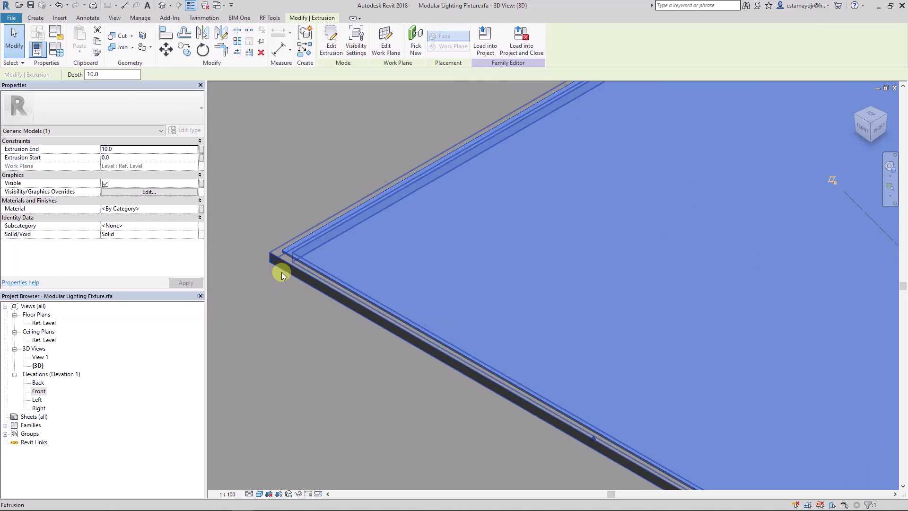
scroll(281, 273, "up", 1)
left_click_drag(112, 77, 70, 75)
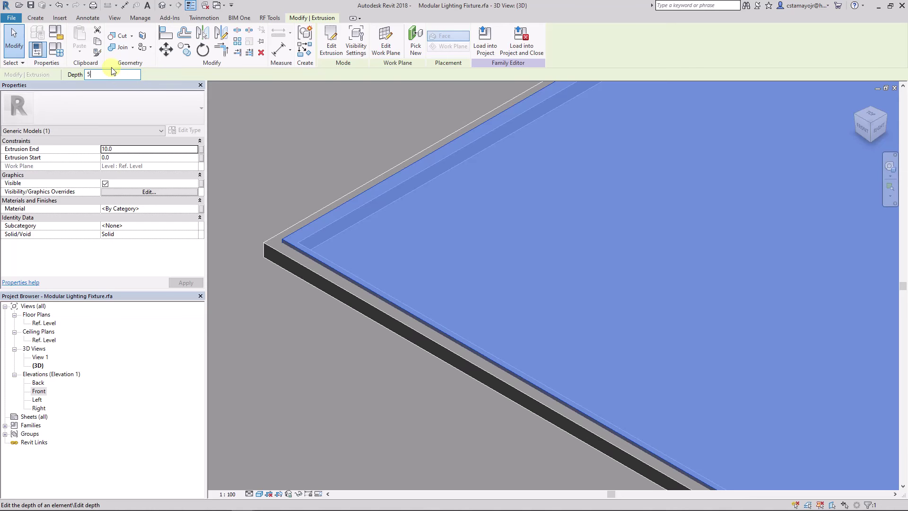
key("Return")
left_click(325, 222)
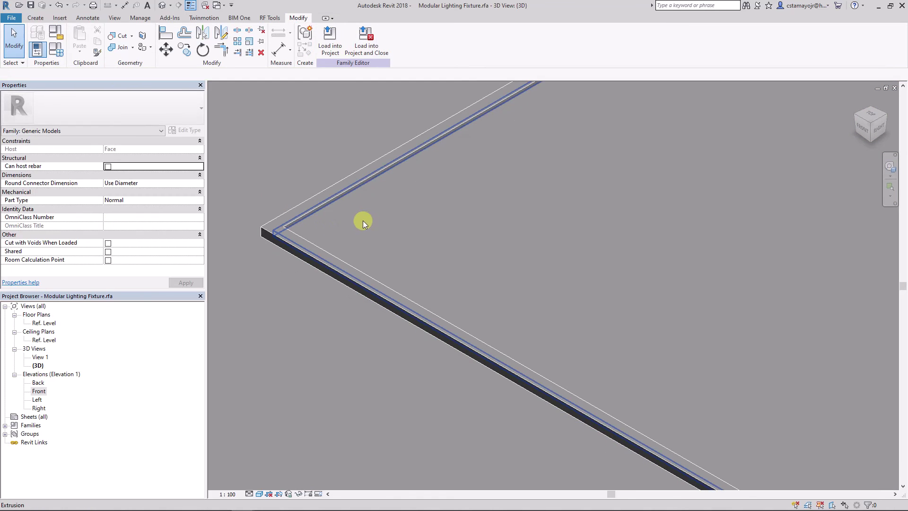
Step: Set the extrusion depth of the fixture's central light panel to 6
left_click(362, 220)
left_click(114, 77)
type("6")
key("Return")
left_click(277, 128)
scroll(265, 200, "down", 3)
Step: Create a new material named "White Glow" from the light panel's material property
left_click(313, 214)
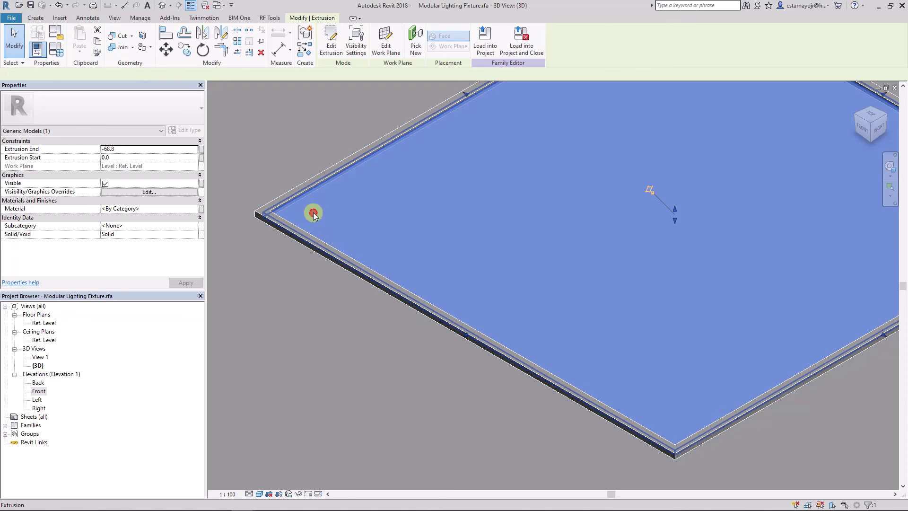
left_click(152, 208)
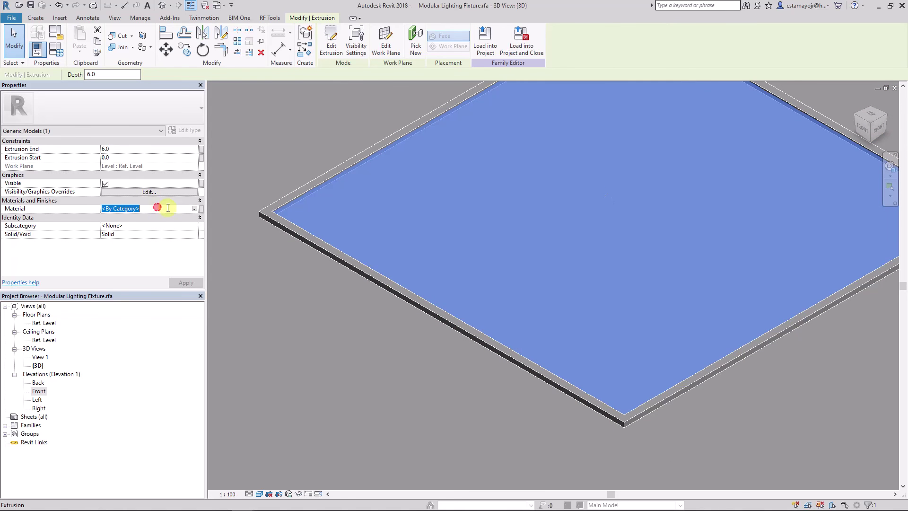
left_click(195, 209)
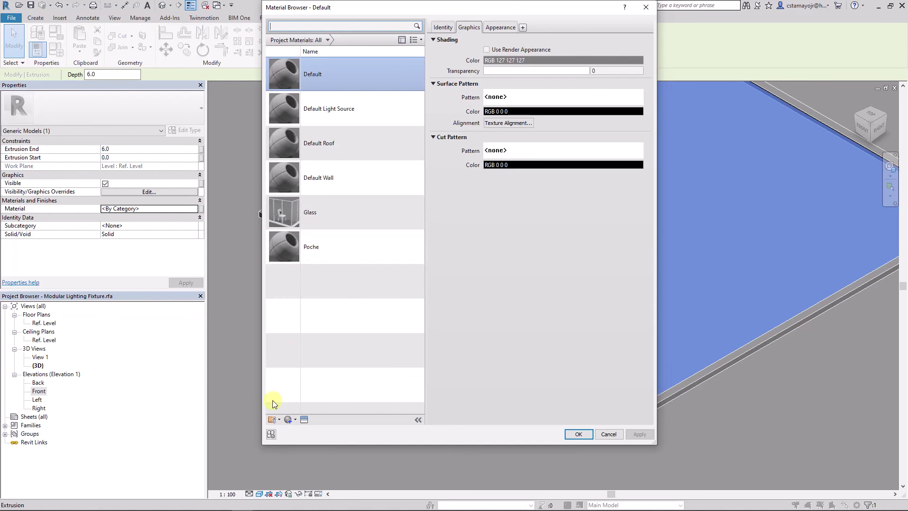
left_click(295, 421)
left_click(314, 425)
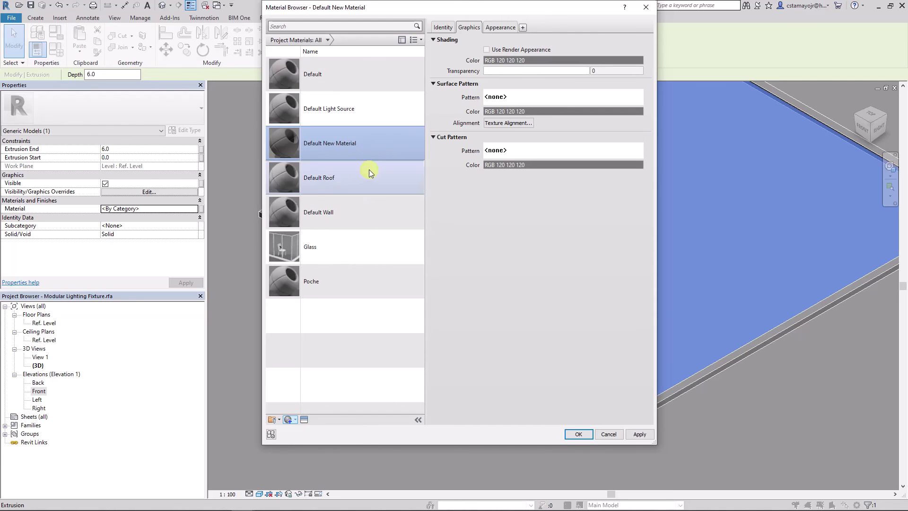
left_click(399, 172)
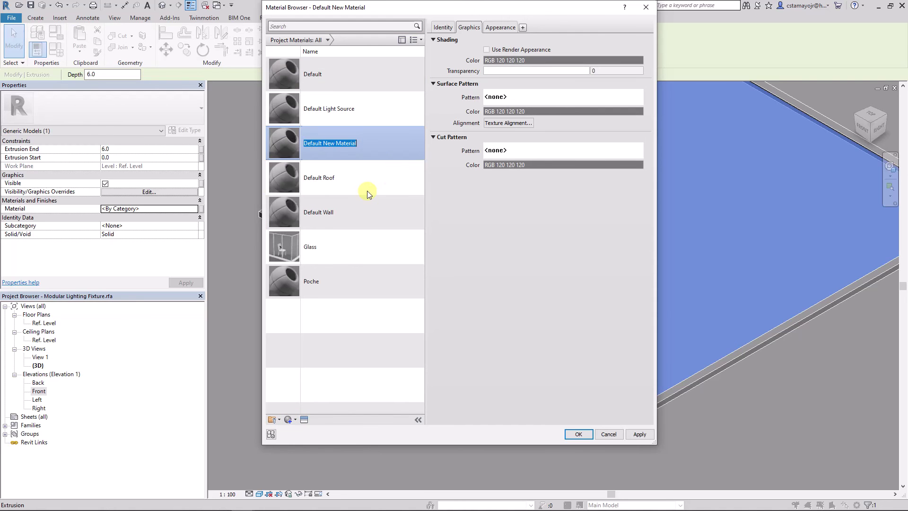
type("White")
type(" G")
type("la")
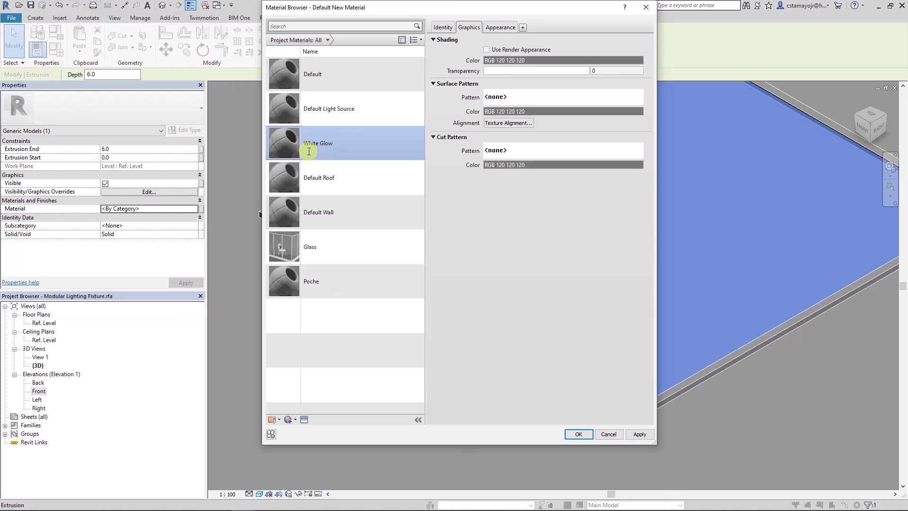
left_click(488, 243)
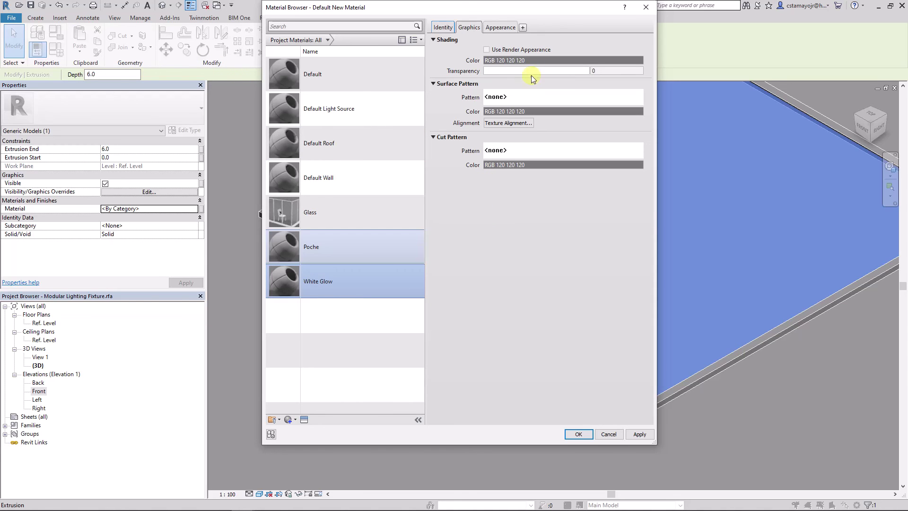
Step: Set the White Glow material's shading color and surface pattern color to white
left_click(491, 61)
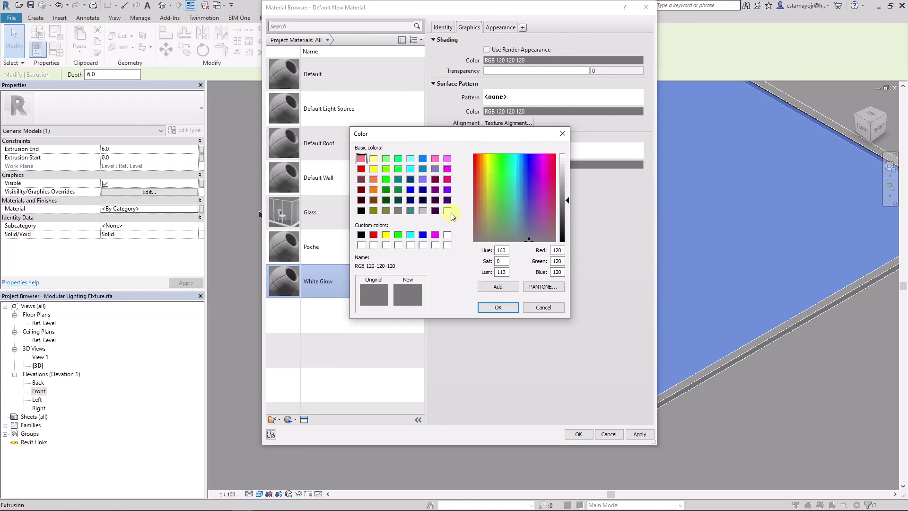
left_click(450, 211)
left_click(498, 307)
left_click(523, 111)
left_click(448, 210)
left_click(492, 308)
Step: Set the White Glow material's appearance color to RGB 255 255 255, enable Self Illumination, and apply the changes
left_click(506, 28)
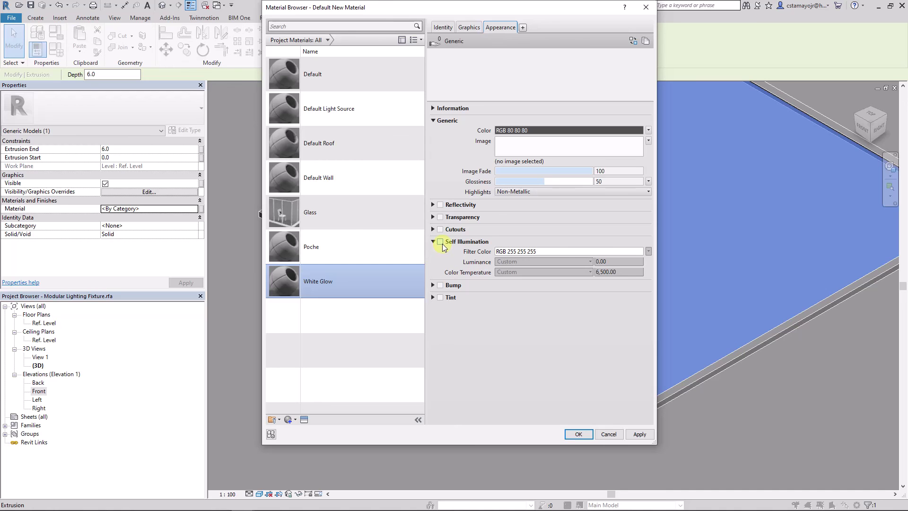
left_click(509, 131)
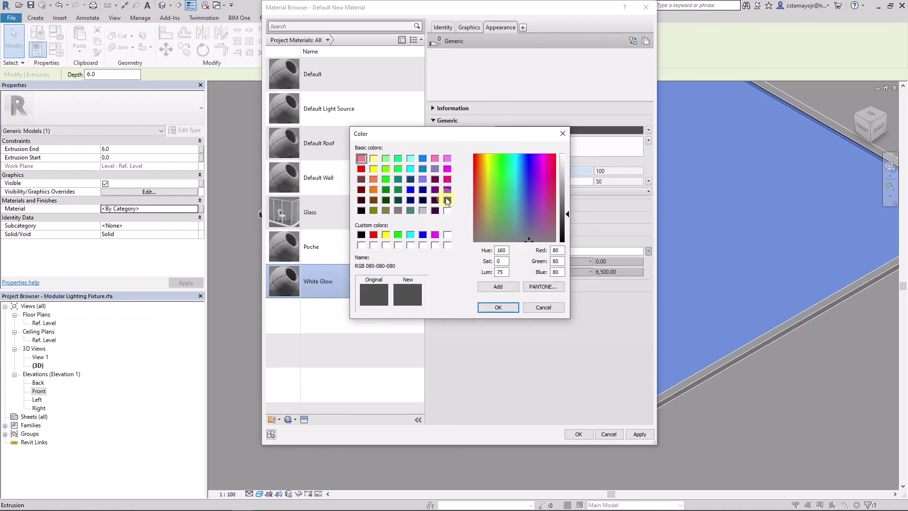
left_click(448, 211)
left_click(498, 307)
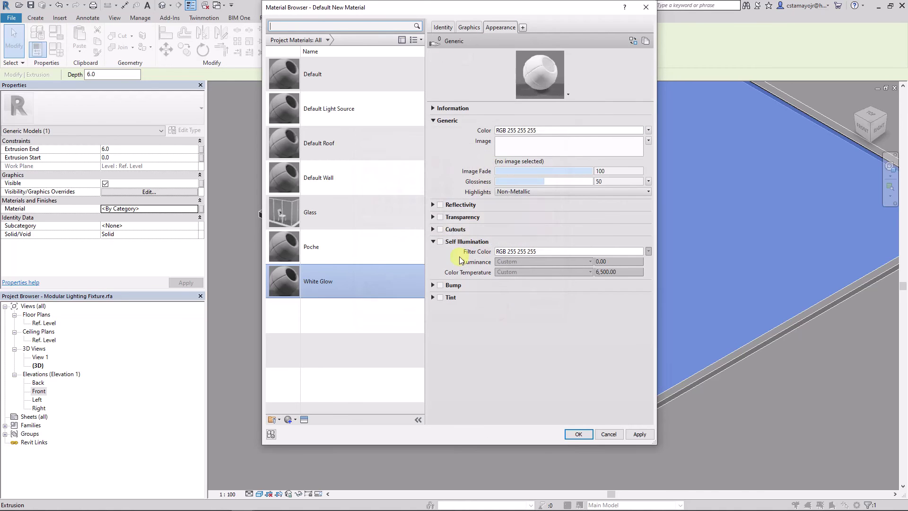
left_click(441, 241)
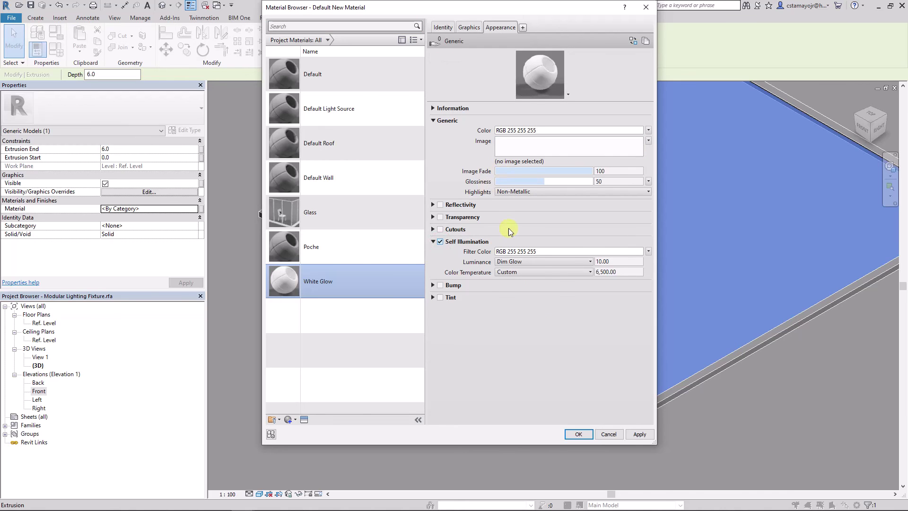
left_click(641, 438)
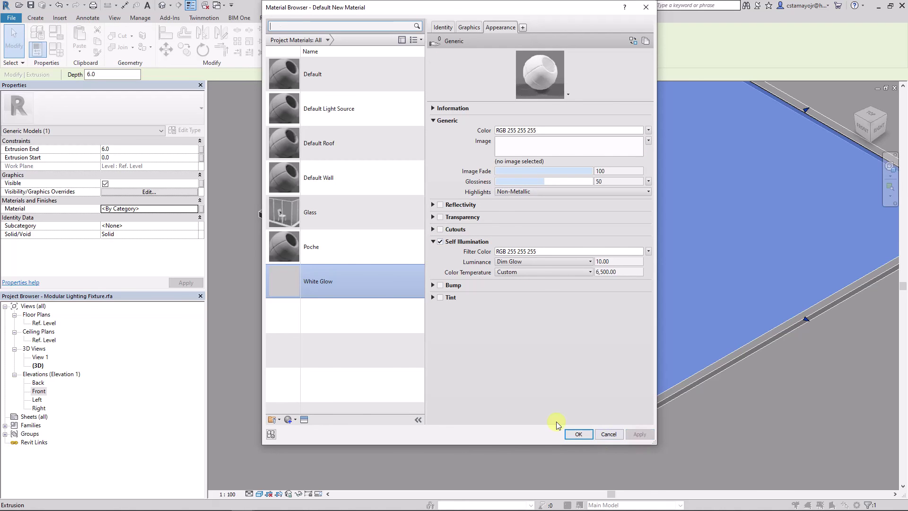
Step: Rename the White Glow material to "White Illuminated" and assign it to the light panel
right_click(385, 281)
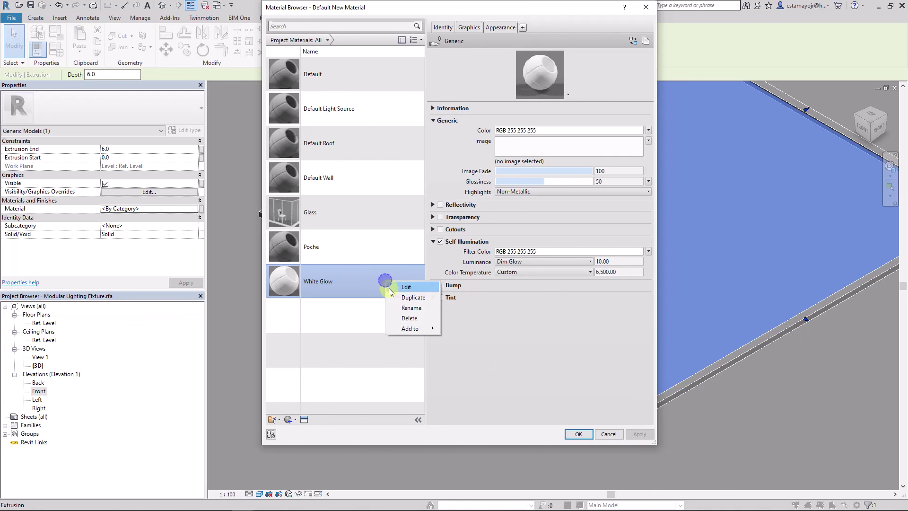
left_click(409, 308)
double_click(321, 285)
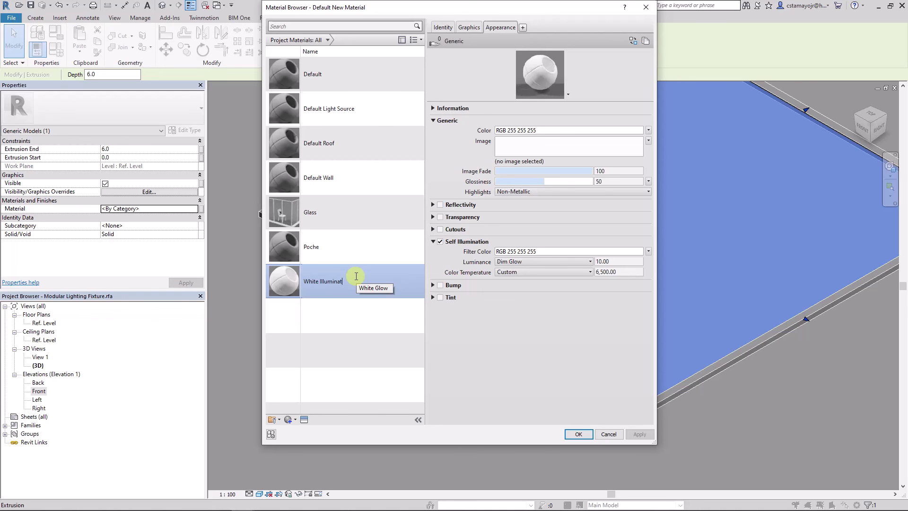
left_click(544, 352)
left_click(638, 434)
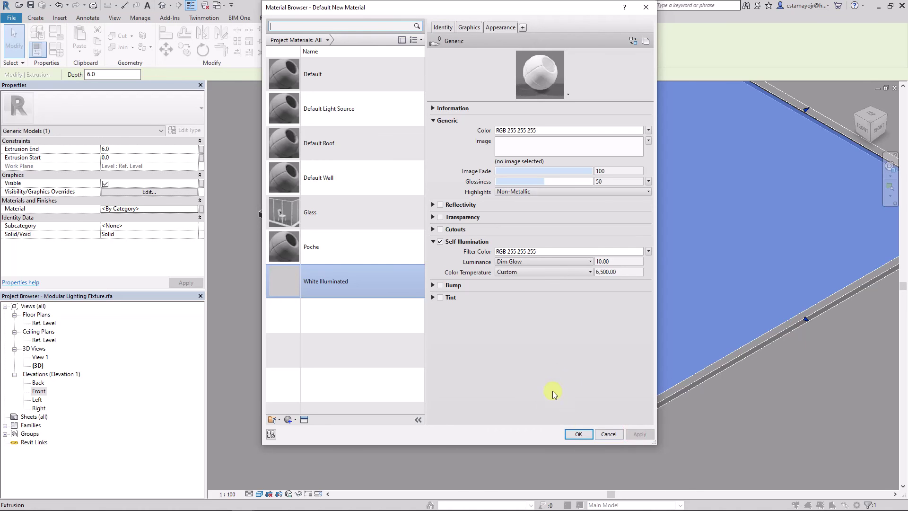
left_click(579, 435)
left_click(503, 427)
Step: Save the lighting fixture family with the whole fixture and its host in view
scroll(502, 304, "down", 5)
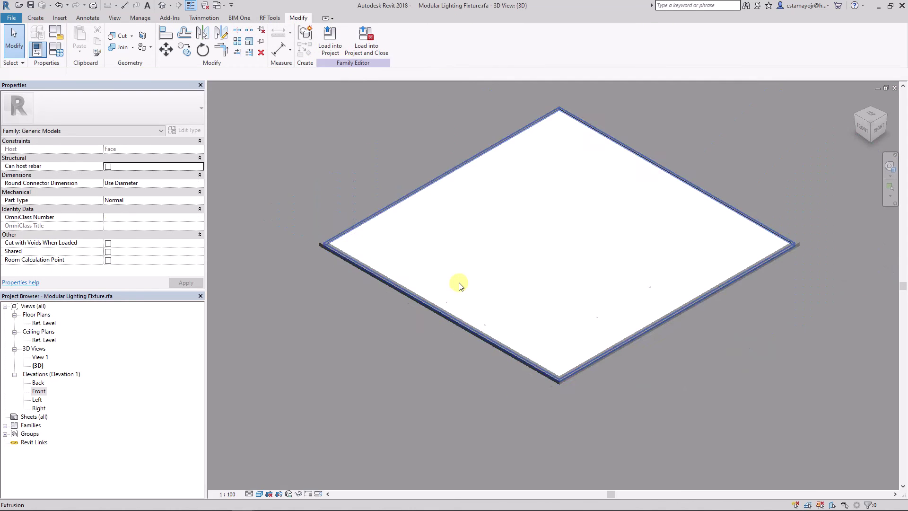
scroll(543, 342, "down", 1)
mouse_move(550, 374)
middle_mouse_down()
mouse_move(591, 294)
mouse_move(561, 361)
middle_mouse_up()
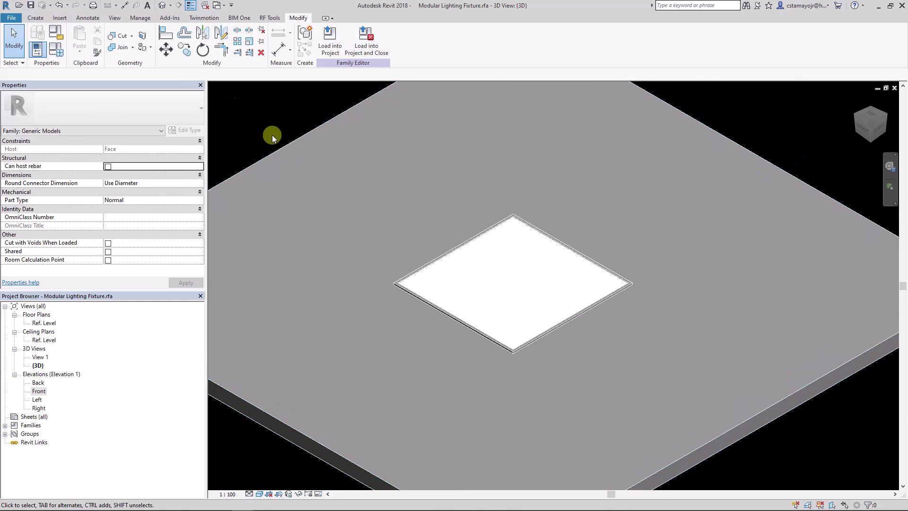
middle_click_drag(537, 418, 596, 416, "shift")
middle_click_drag(615, 447, 516, 348, "shift")
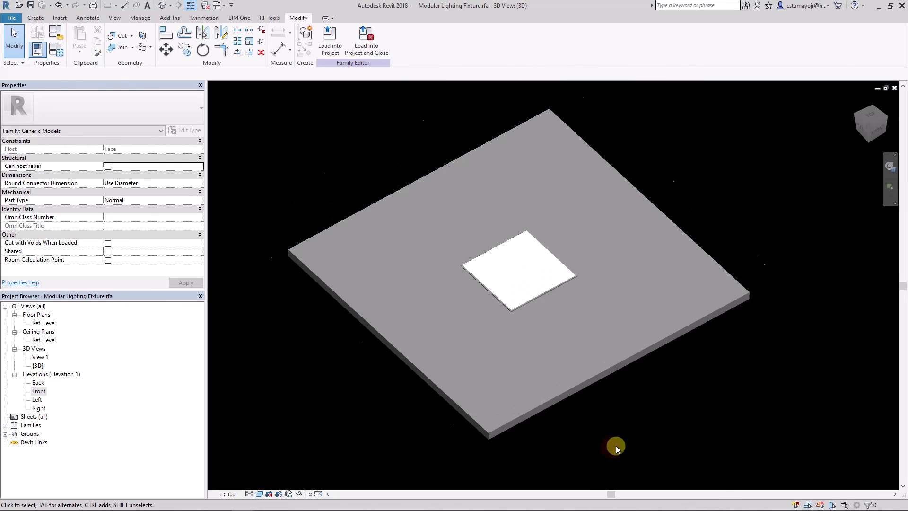
left_click(30, 7)
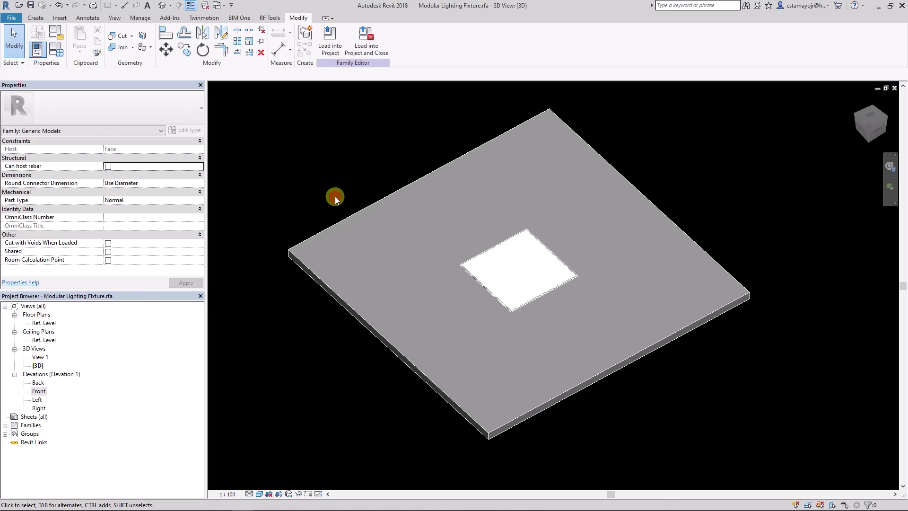